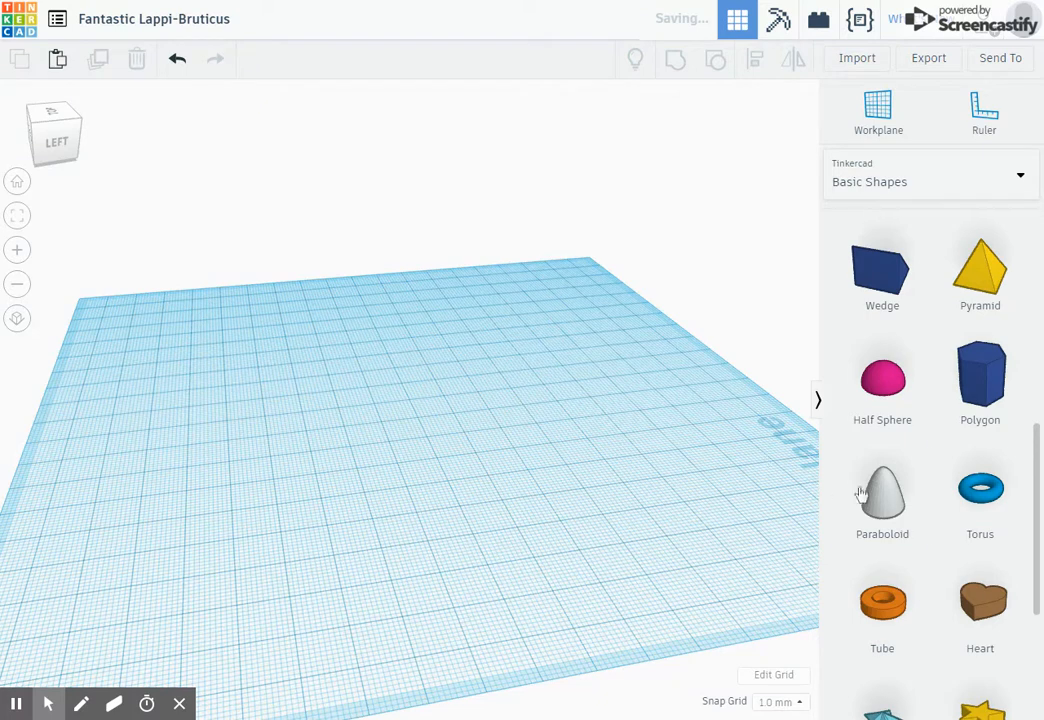
- Place a paraboloid on the workplane
drag(892, 500, 402, 448)
right_drag(446, 430, 548, 430)
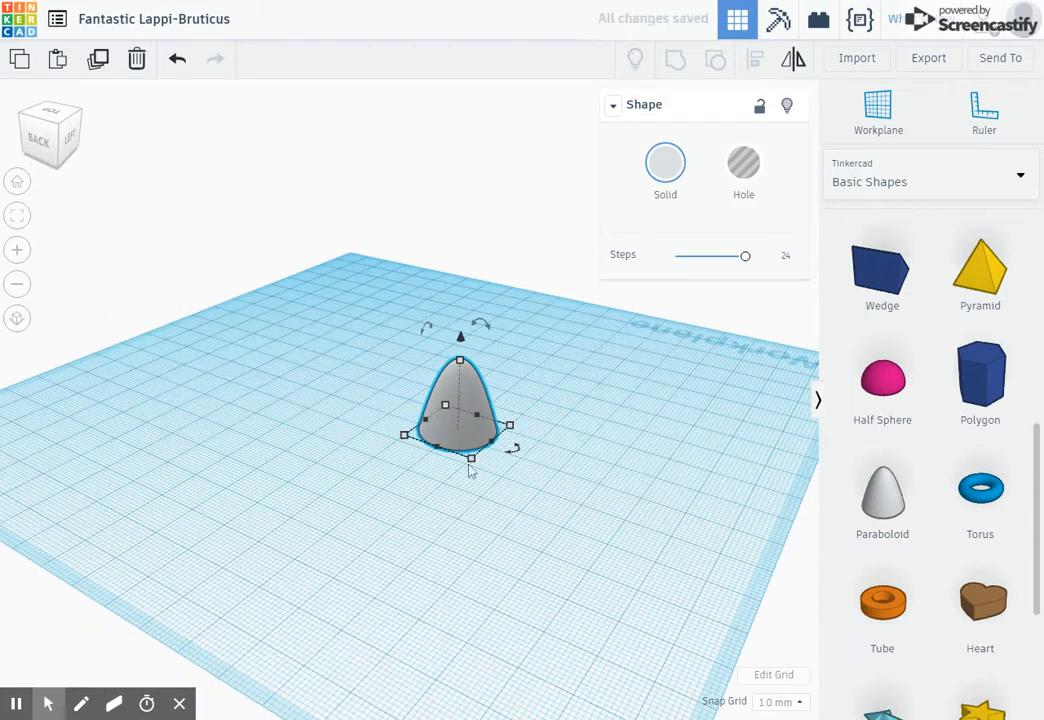
right_drag(401, 490, 410, 415)
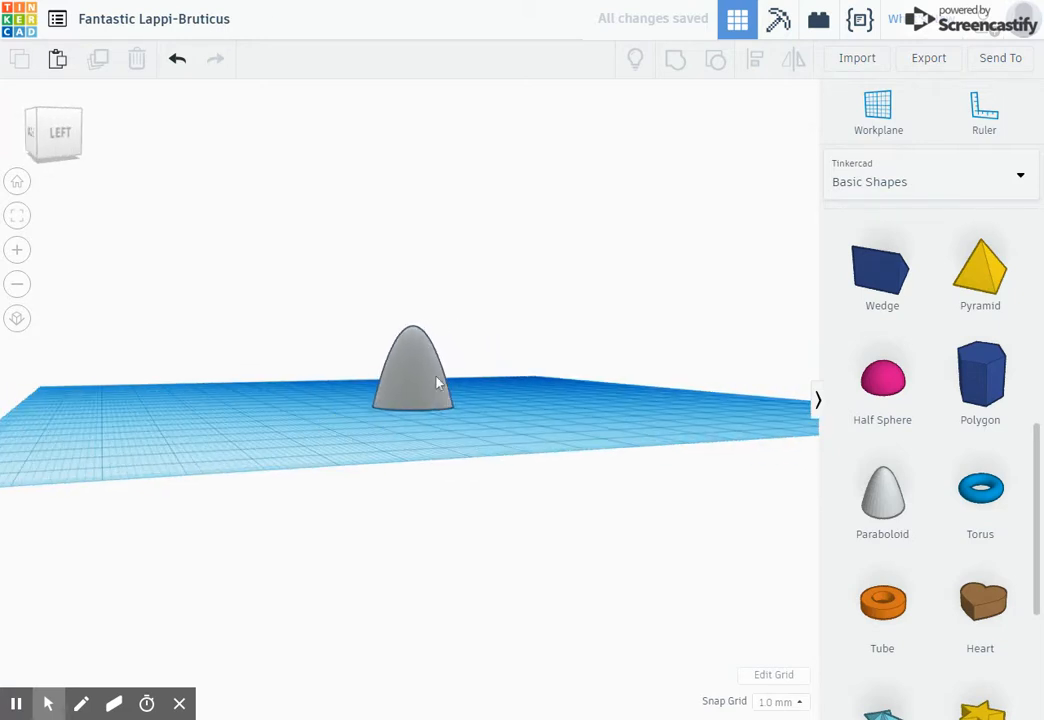
- Scale the paraboloid up to a much wider base and greater height
click(427, 375)
right_drag(545, 380, 418, 440)
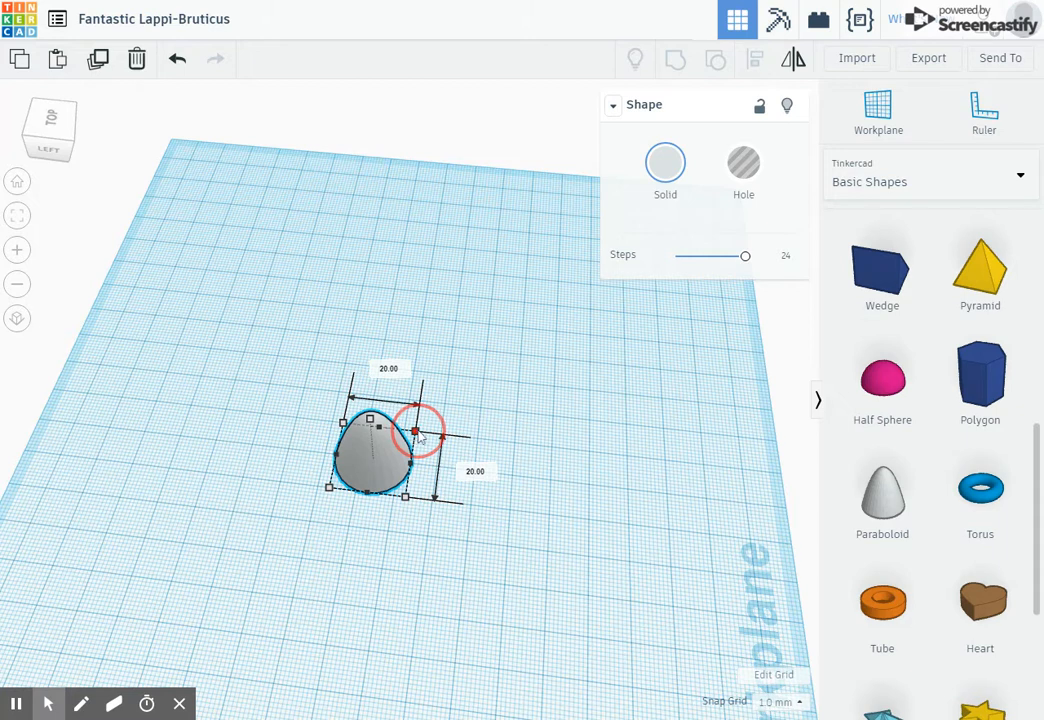
drag(419, 436, 657, 320)
drag(588, 377, 427, 474)
click(655, 490)
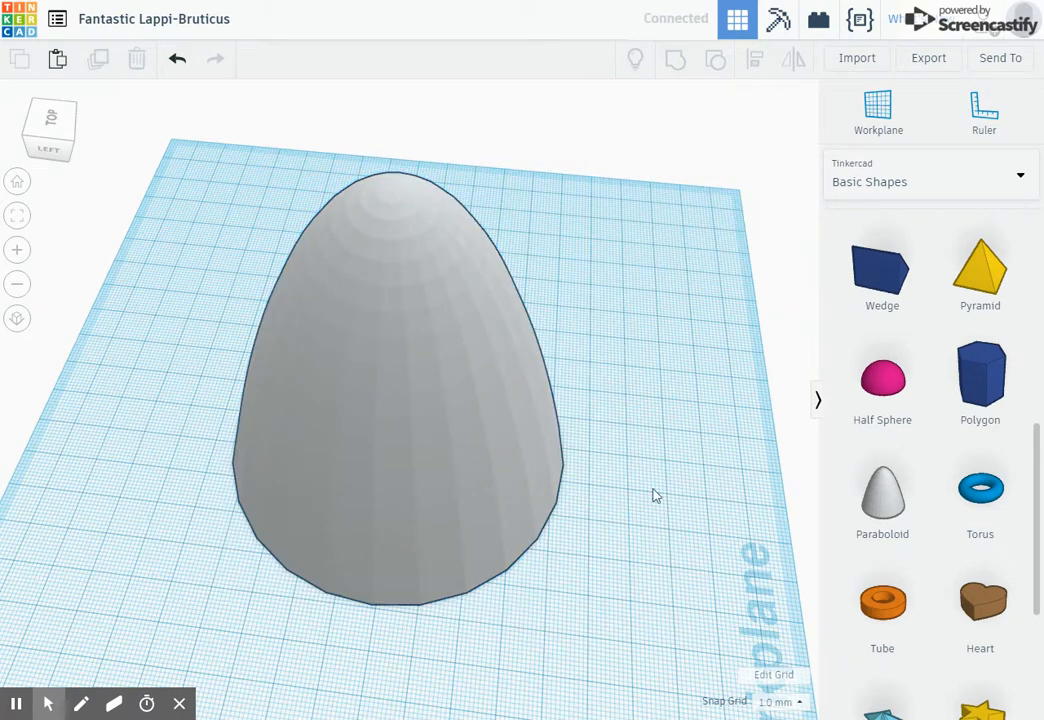
right_drag(652, 494, 7, 447)
right_drag(520, 417, 383, 191)
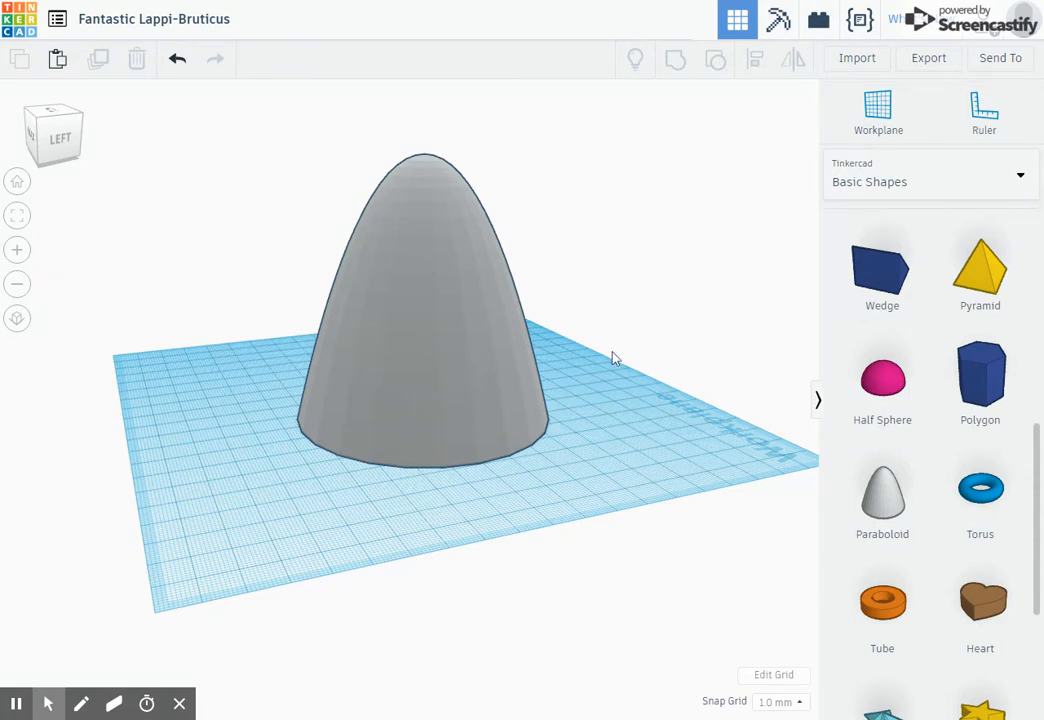
- Add a box to the workplane beside the paraboloid
scroll(925, 410, up, 6)
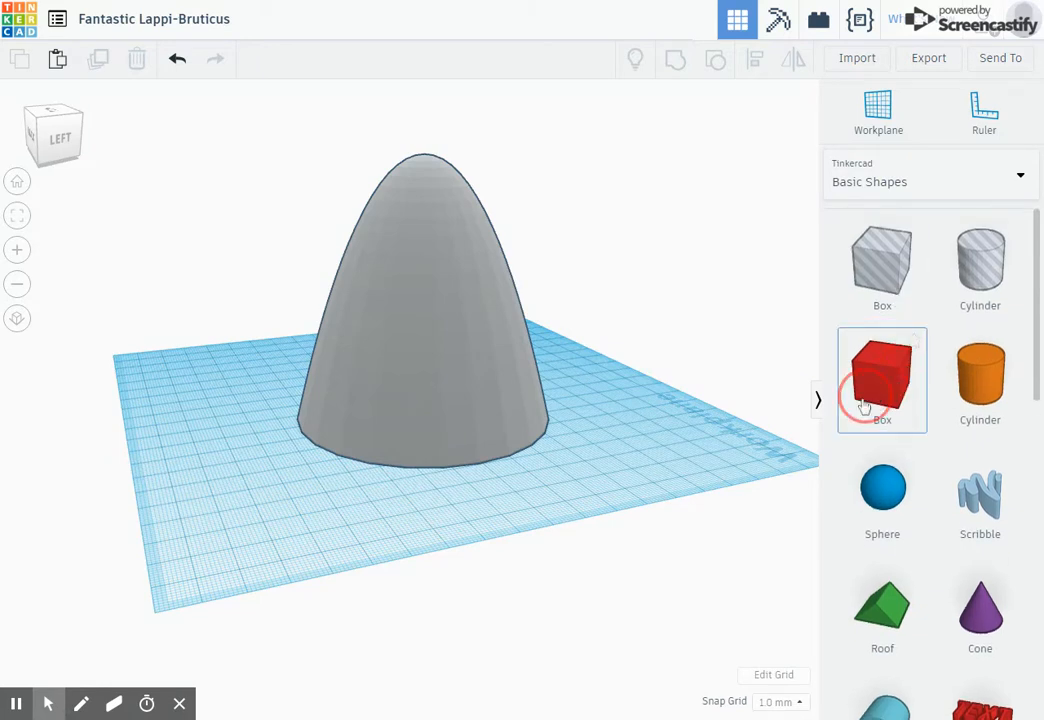
drag(865, 408, 390, 490)
right_drag(446, 458, 300, 580)
drag(308, 506, 272, 508)
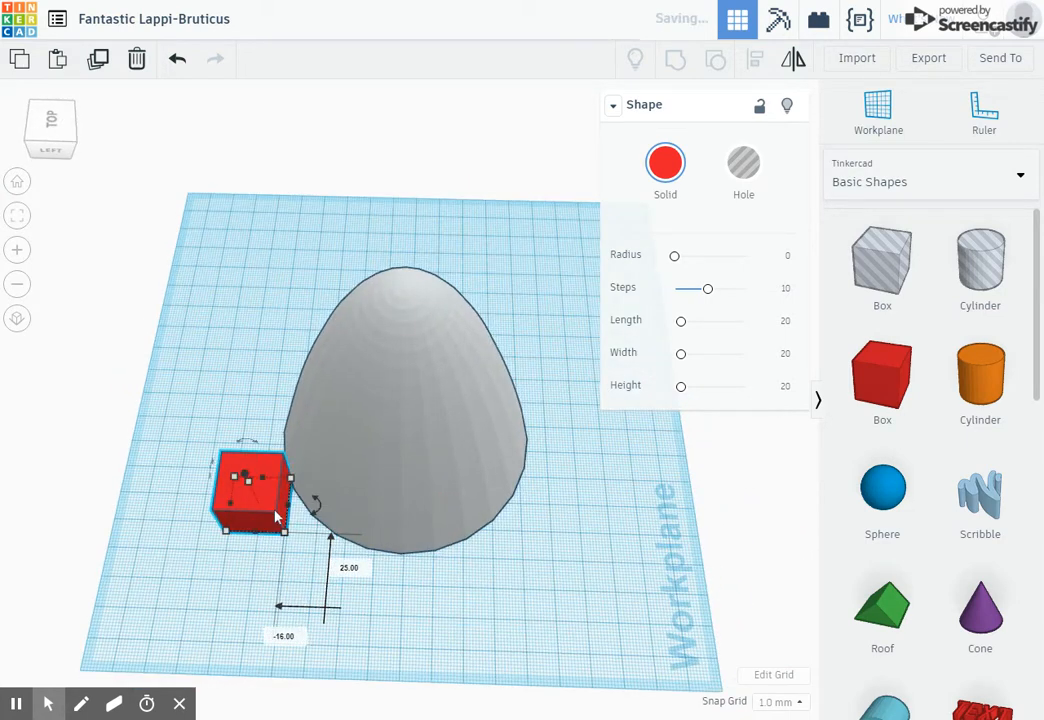
right_drag(272, 508, 275, 566)
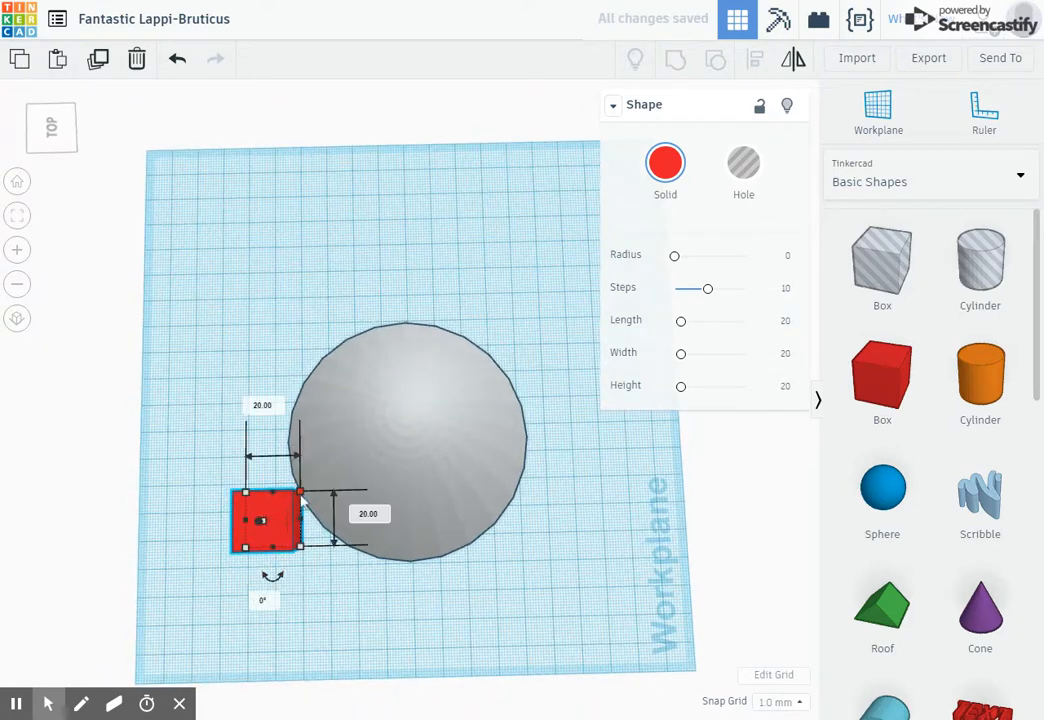
- Resize the box to about 118 by 87 mm so it covers the paraboloid's base
drag(302, 497, 559, 317)
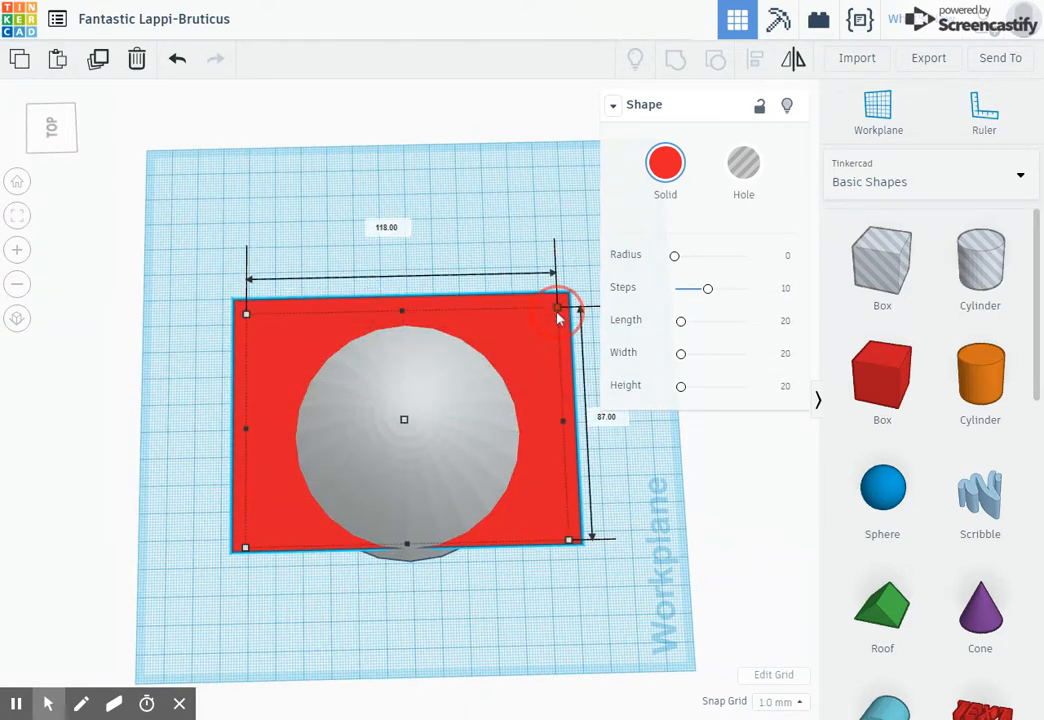
drag(568, 546, 598, 565)
right_drag(598, 565, 585, 396)
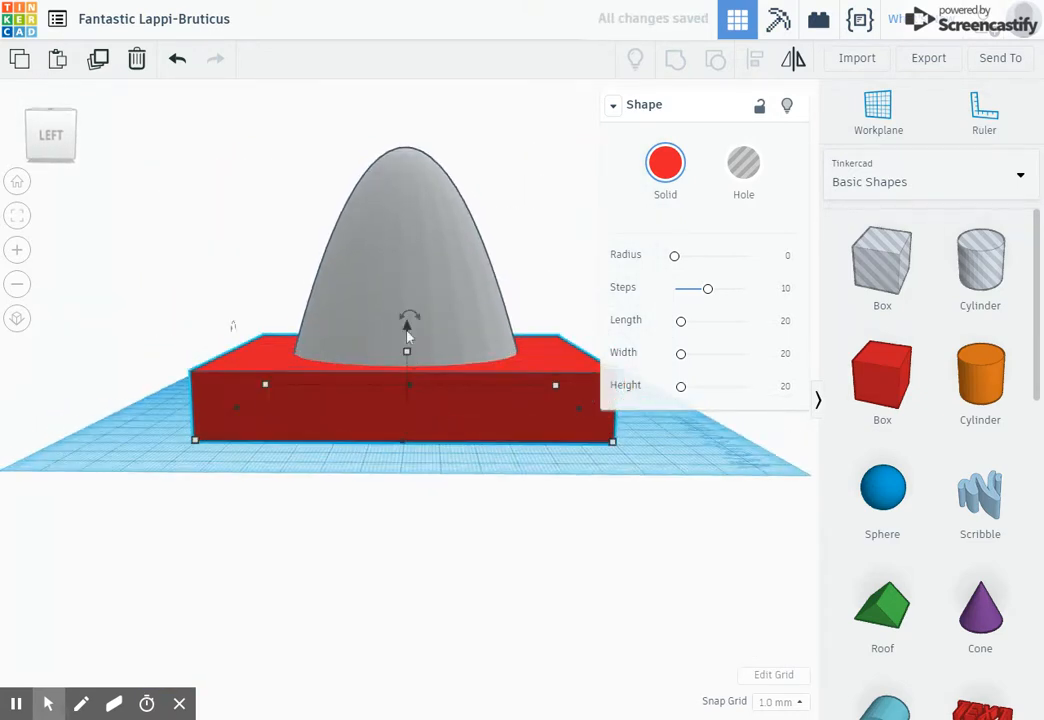
- Lift the box above the workplane and make it about 35 mm tall so it encloses the paraboloid's tip
drag(407, 333, 430, 95)
right_drag(443, 233, 416, 137)
drag(408, 95, 412, 151)
right_drag(412, 151, 408, 186)
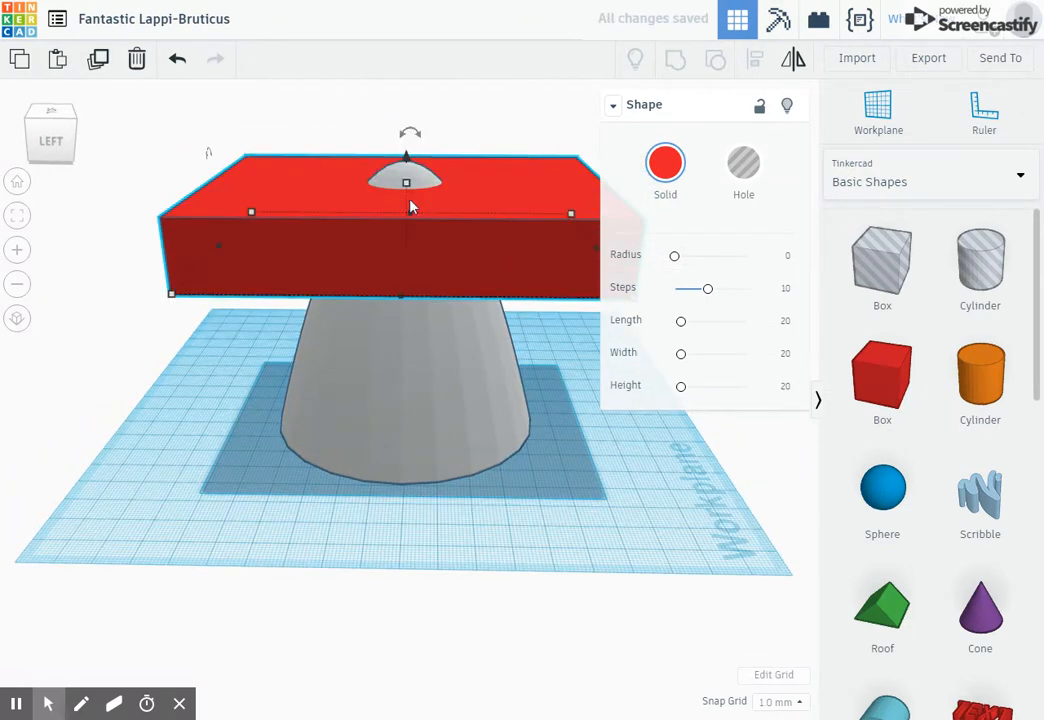
drag(408, 184, 411, 134)
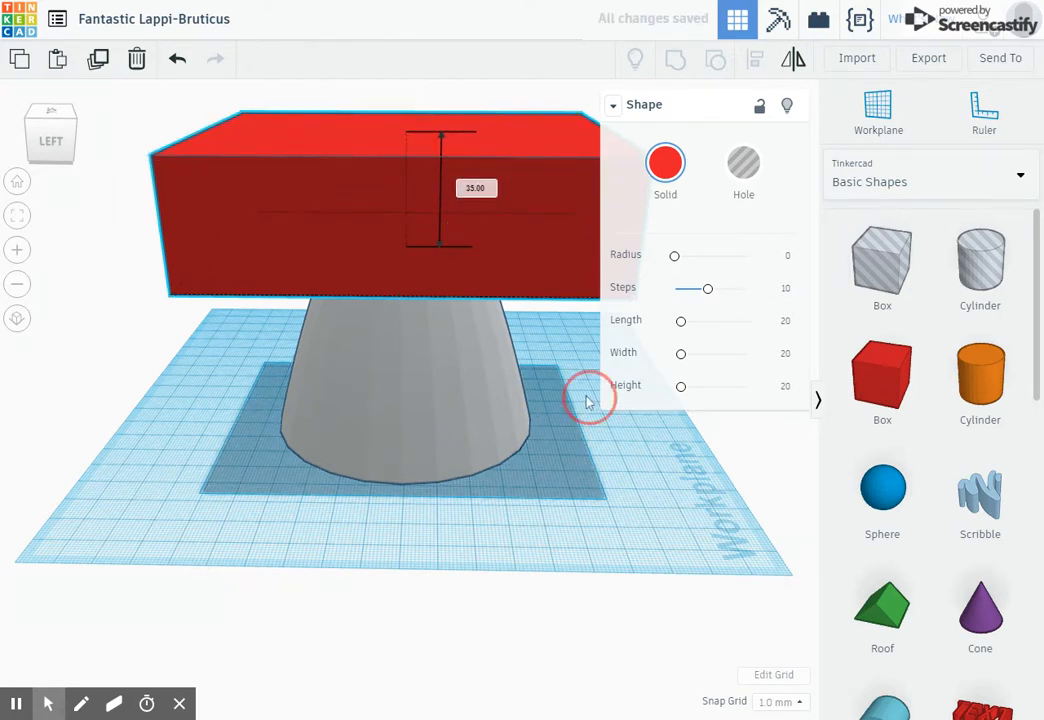
- Turn the raised box into a hole
right_drag(588, 400, 218, 346)
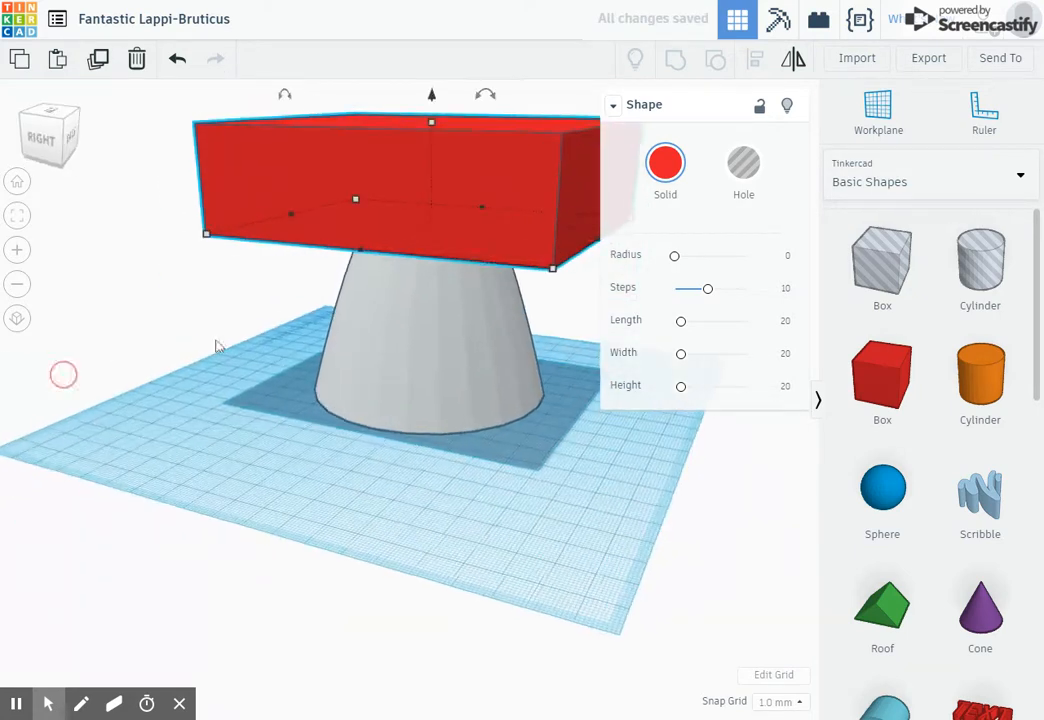
click(771, 167)
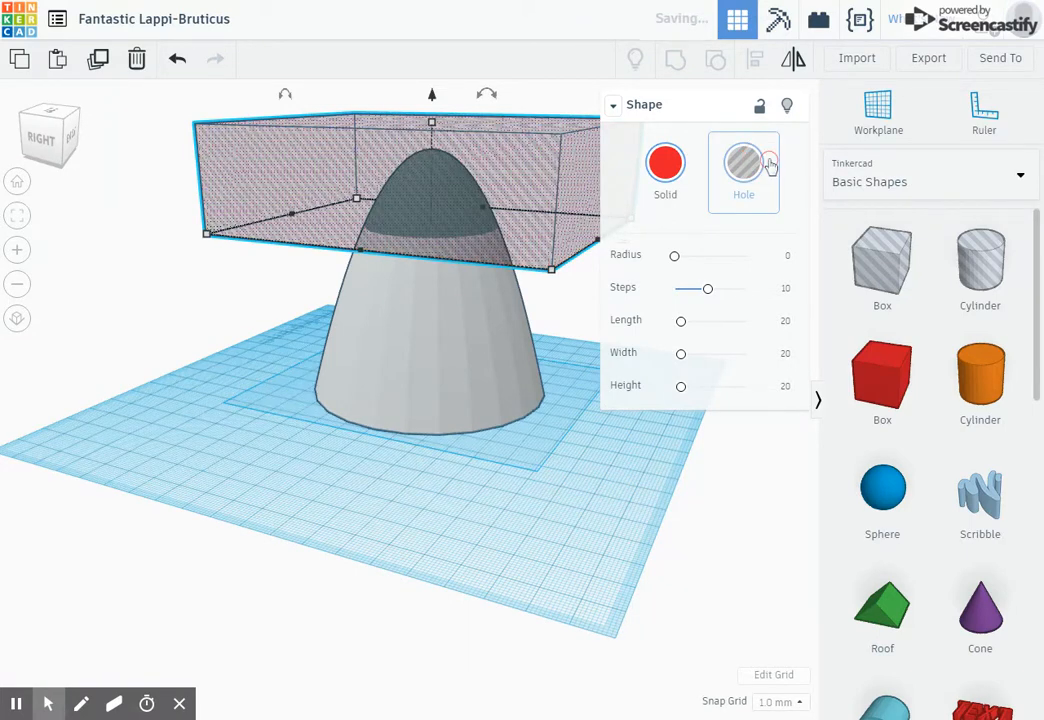
- Select the hole box and the paraboloid and group them to cut off the tip
scroll(533, 420, down, 5)
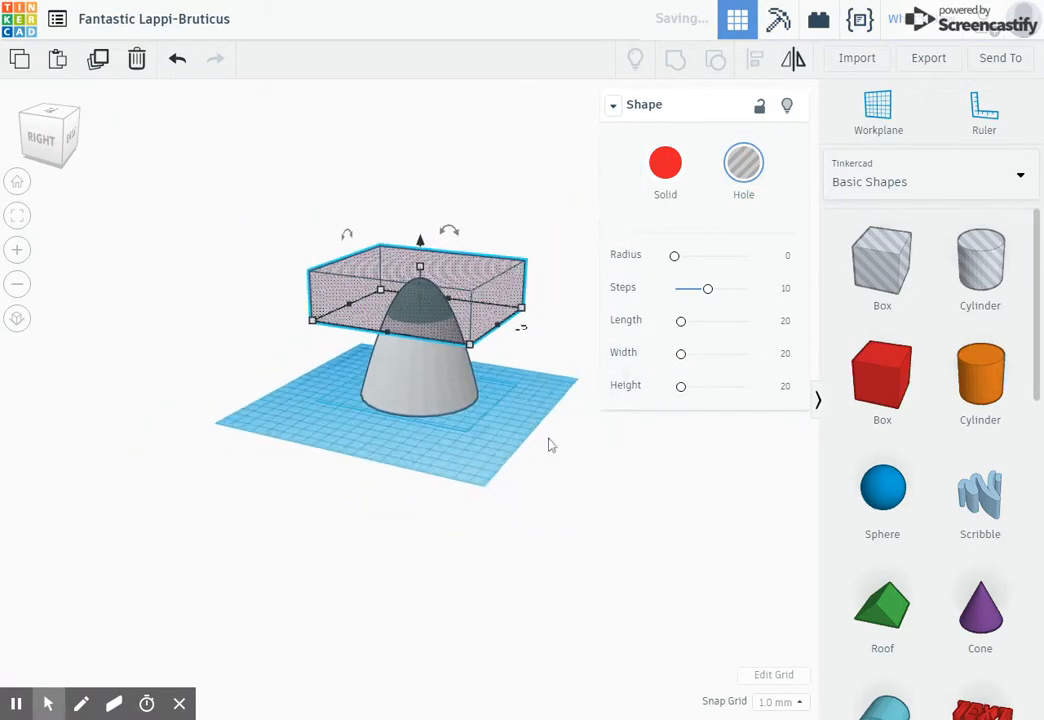
drag(471, 449, 551, 527)
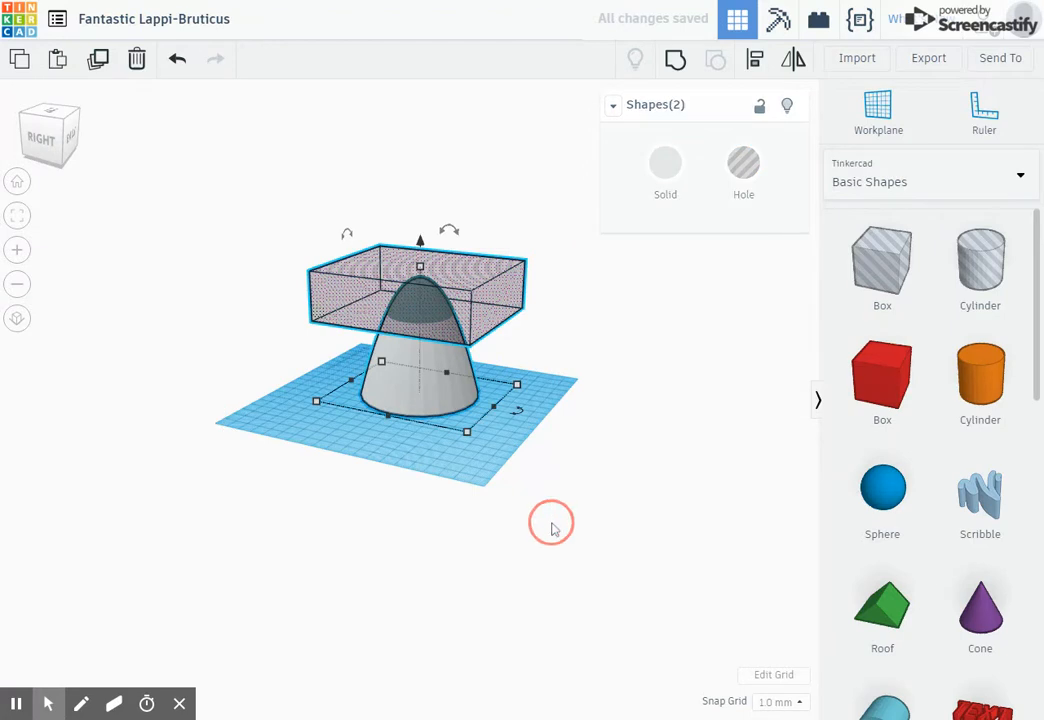
click(675, 60)
click(627, 407)
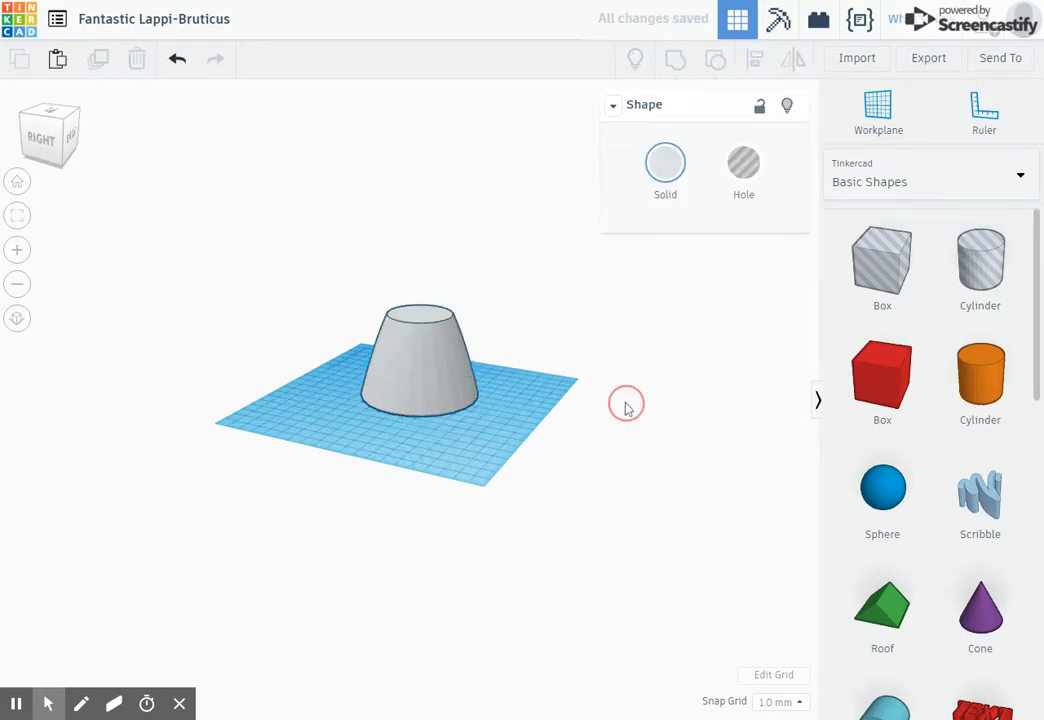
- Rotate the truncated paraboloid to flip it upside down, flat cut end at the bottom replaced by the wide end on top
right_drag(627, 407, 487, 394)
scroll(486, 392, up, 2)
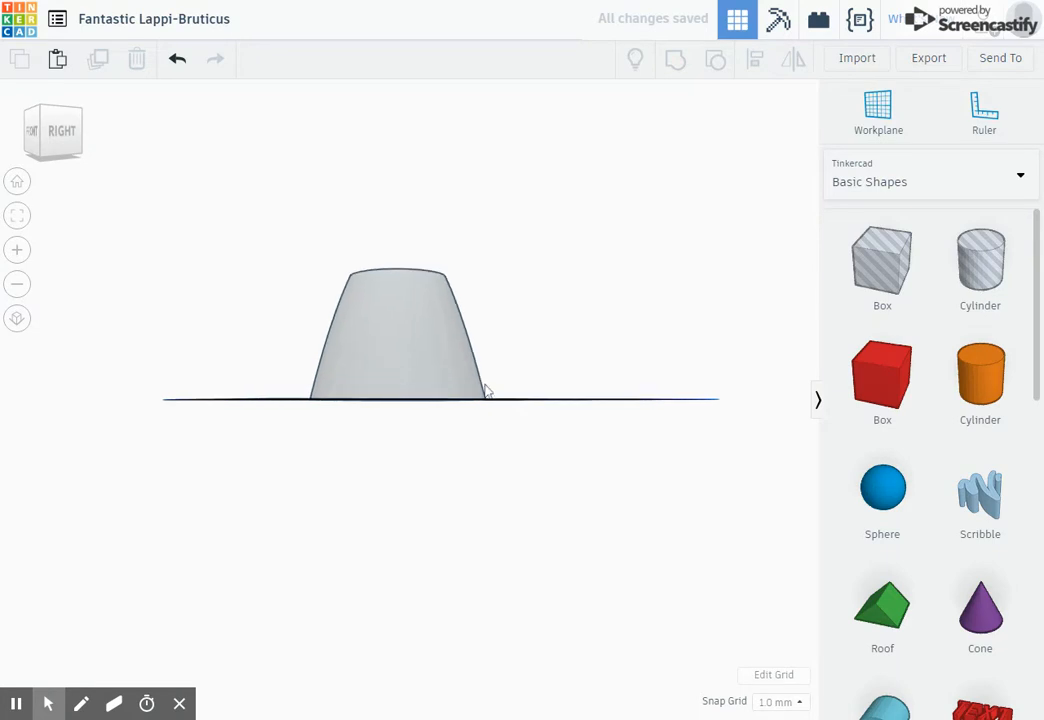
right_drag(599, 324, 405, 333)
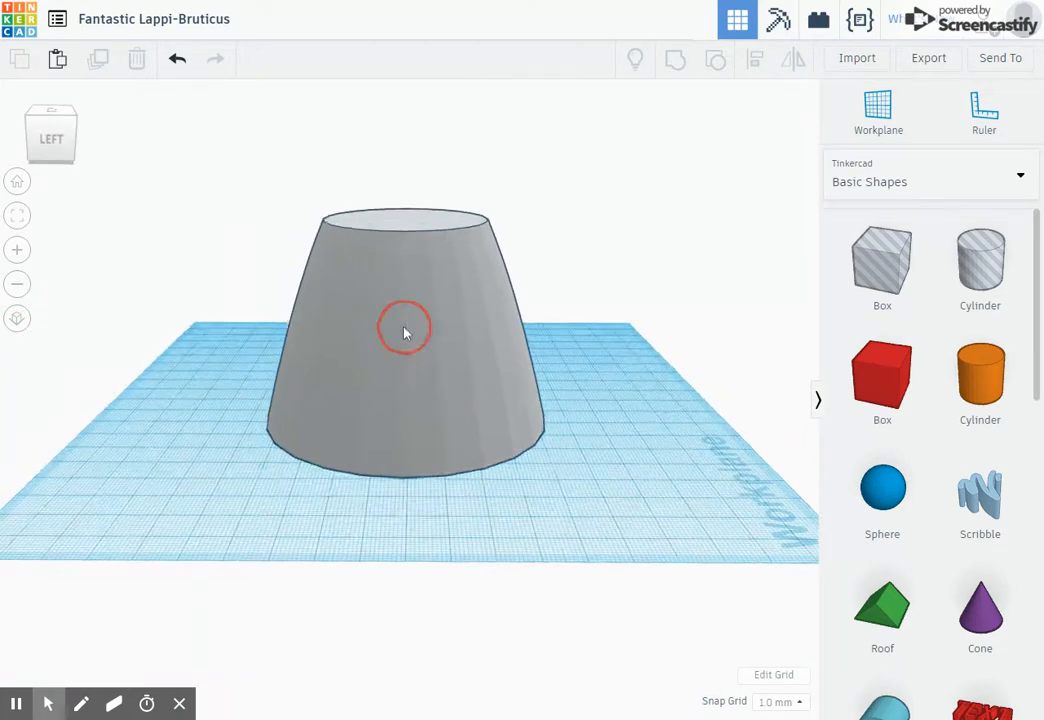
click(405, 333)
mouse_move(406, 185)
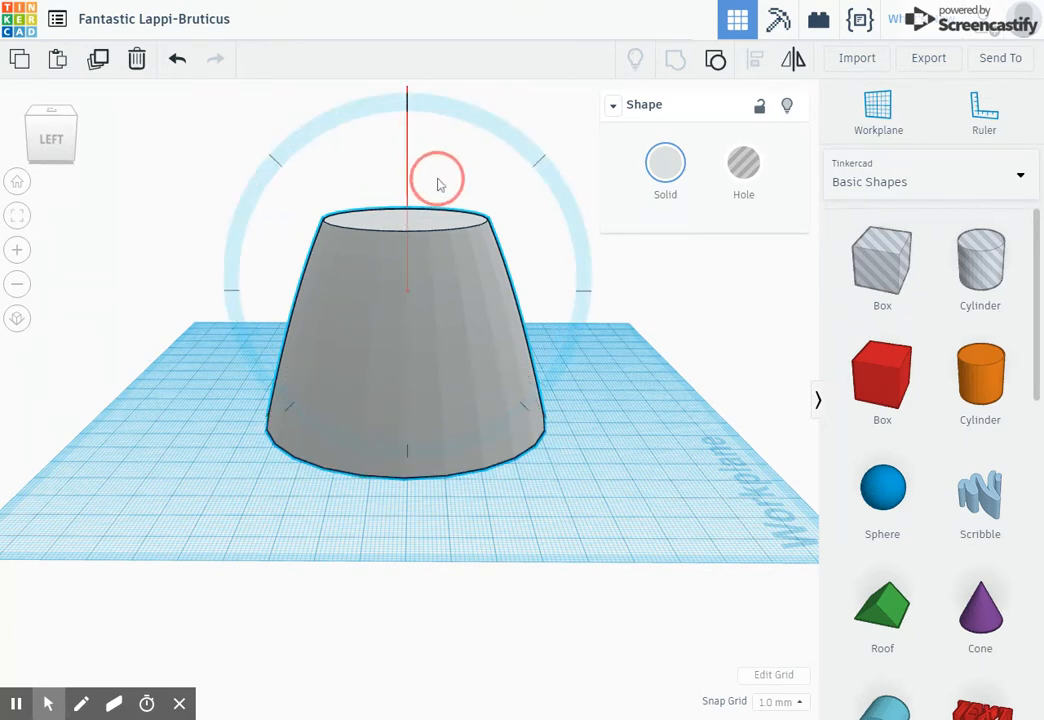
drag(441, 185, 417, 464)
click(617, 422)
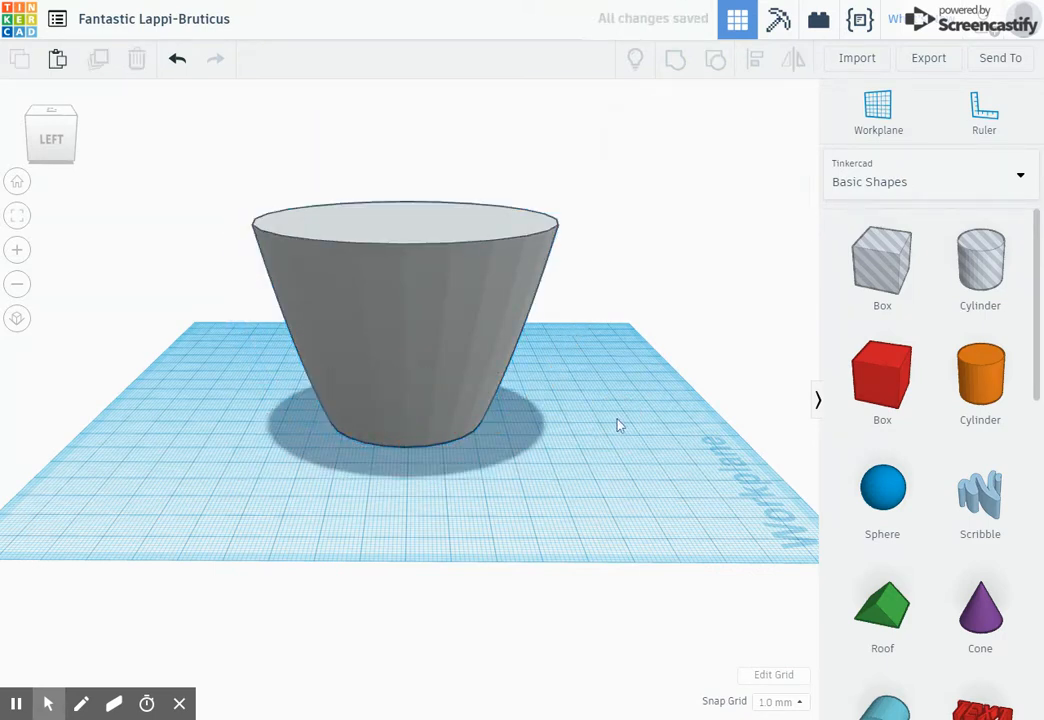
- Shift the flipped shape slightly and duplicate it in place
right_drag(617, 422, 398, 374)
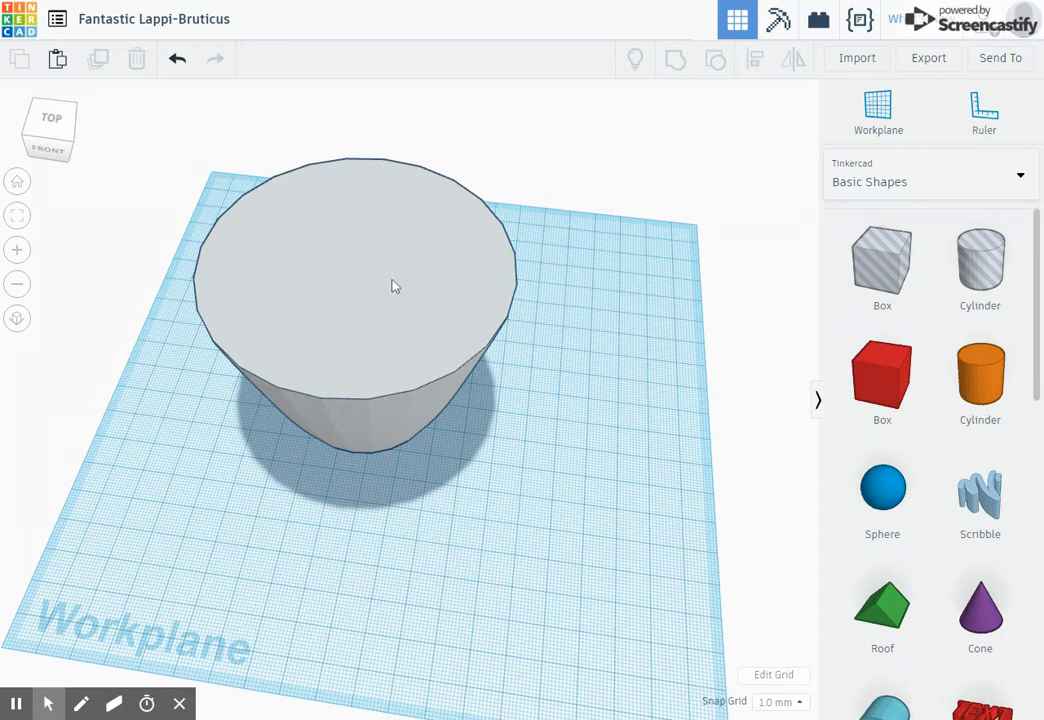
right_drag(455, 338, 375, 457)
click(333, 370)
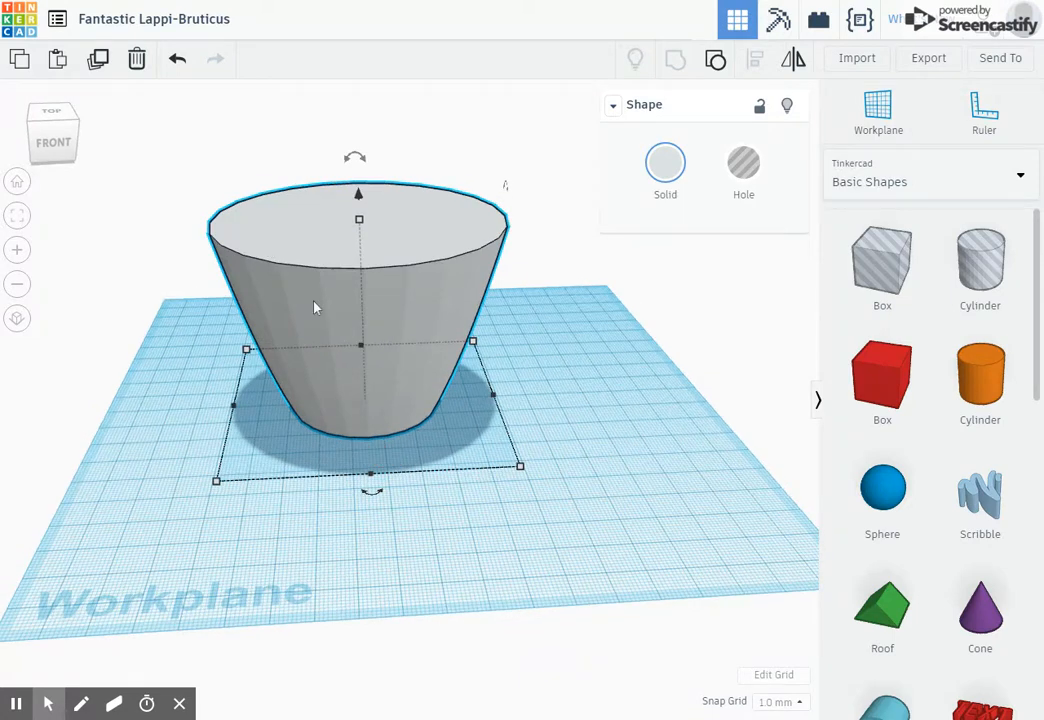
drag(315, 308, 366, 326)
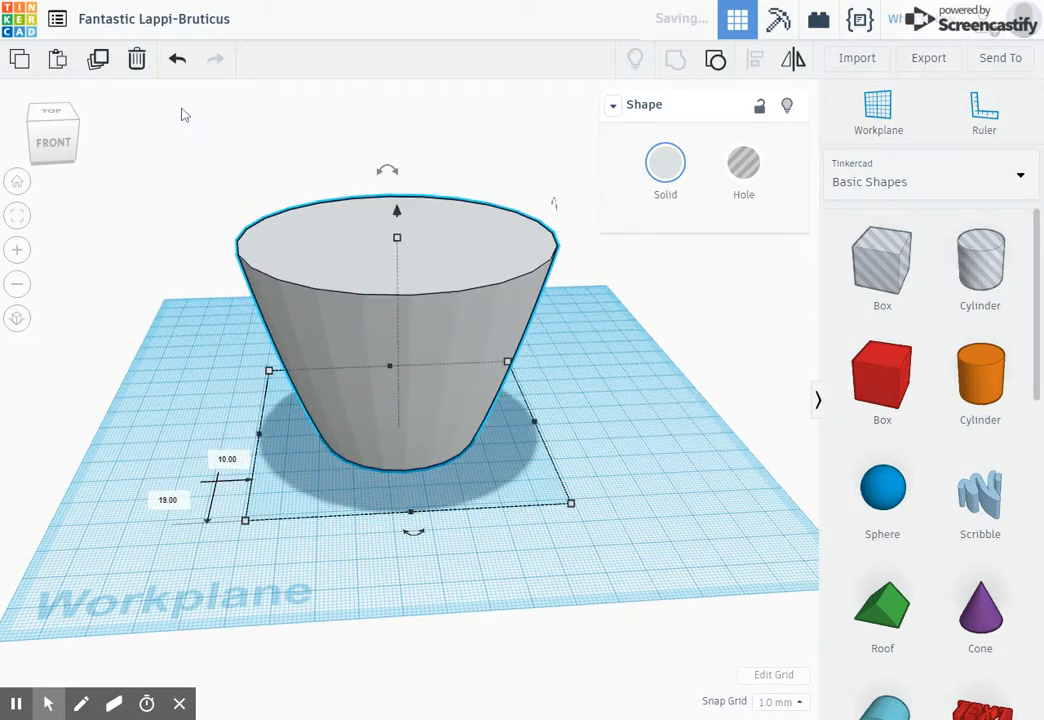
click(98, 60)
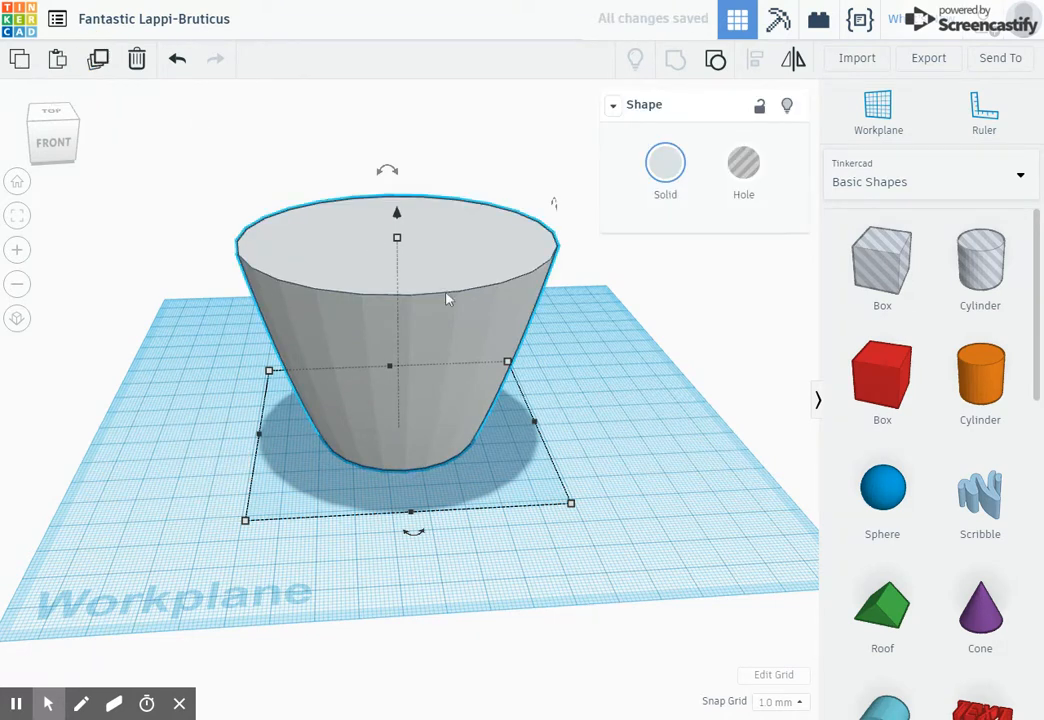
drag(447, 298, 679, 346)
key(ctrl+z)
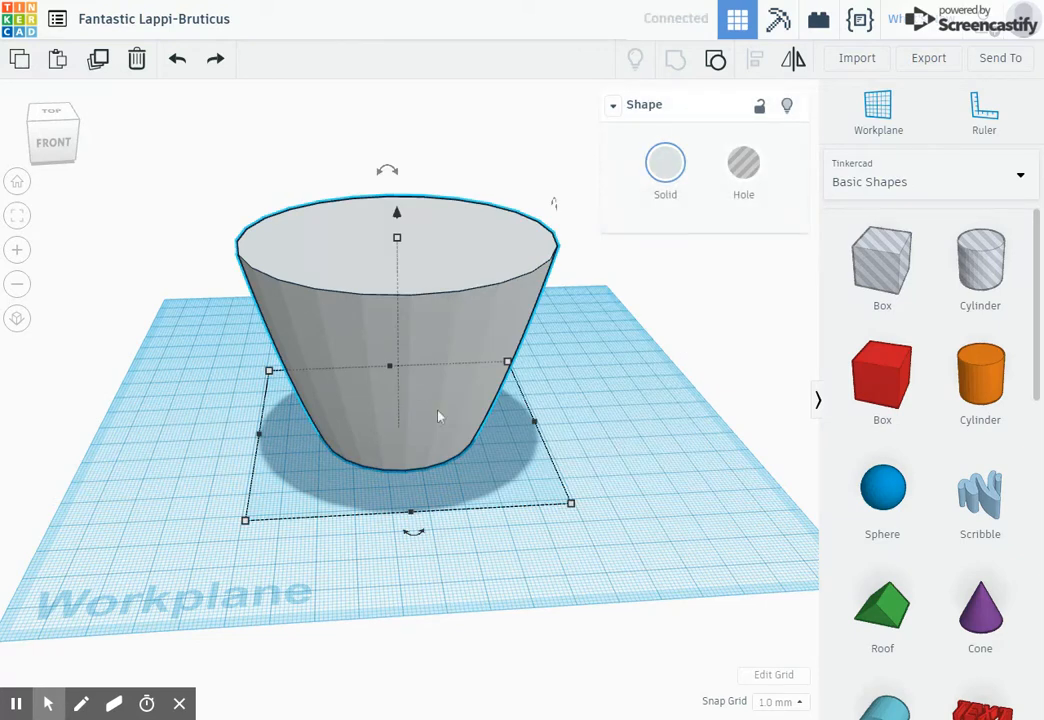
- Make the copy a hole and shrink it slightly so it fits inside the shell
drag(246, 521, 326, 514)
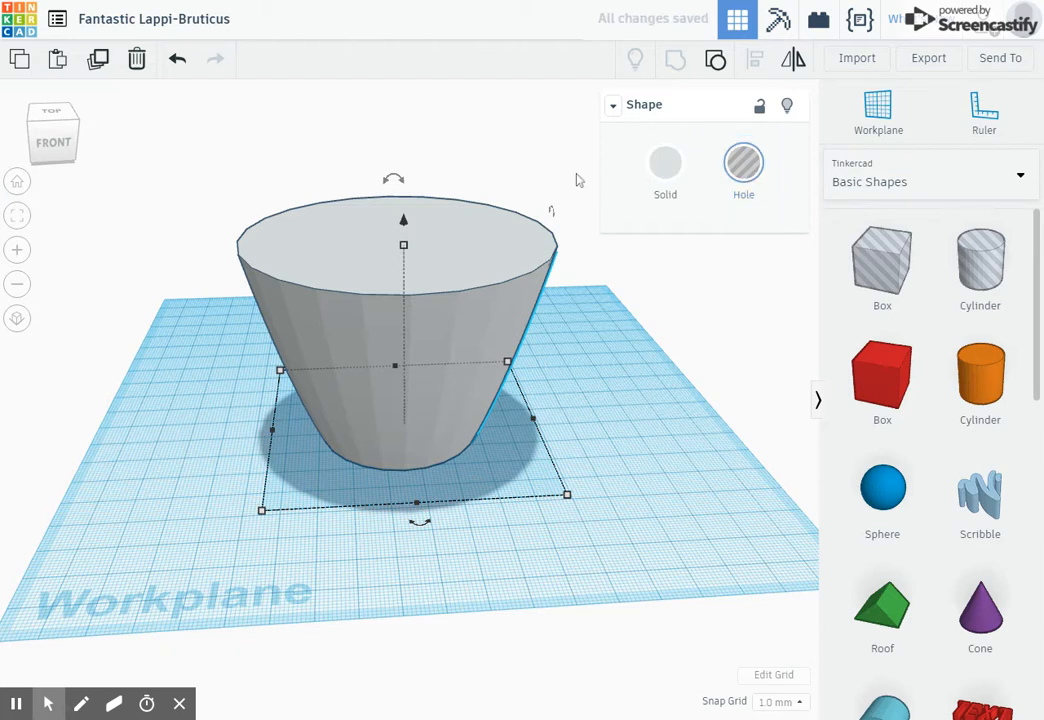
right_drag(600, 402, 400, 380)
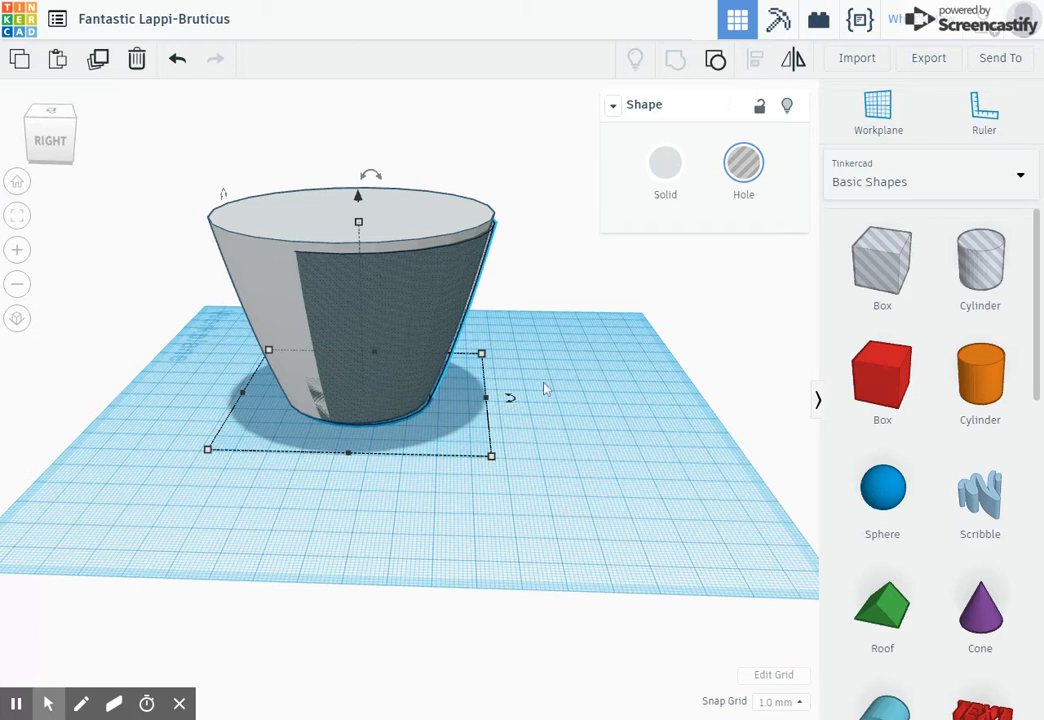
- Select both shapes and align them centred in both horizontal directions and flush at the top
key(ctrl+a)
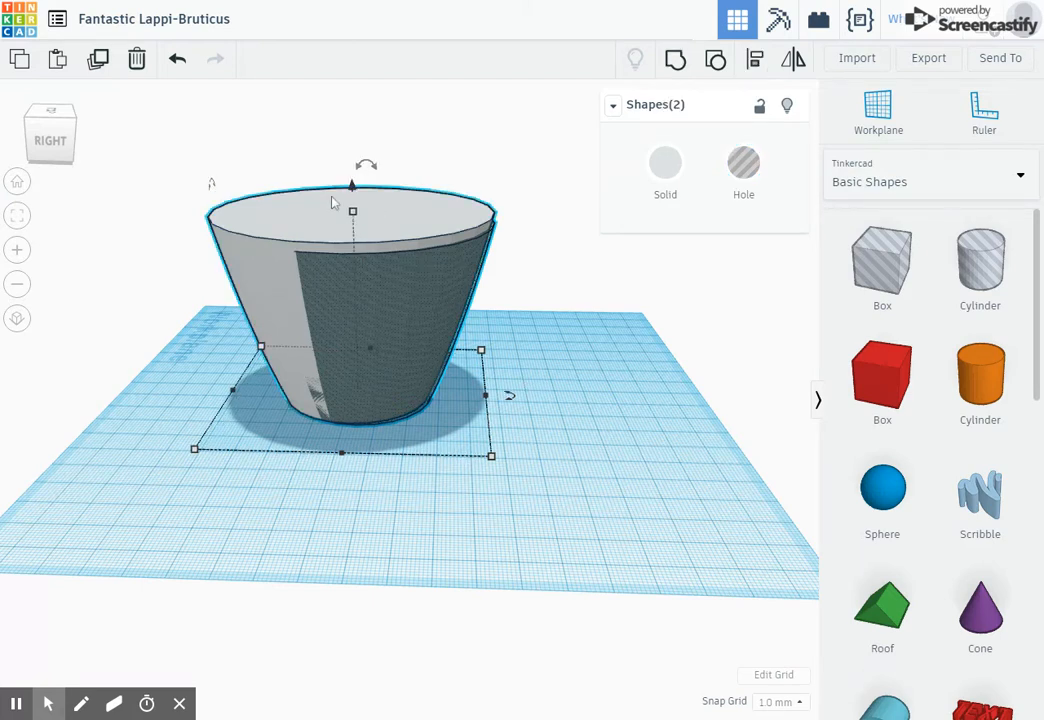
click(754, 62)
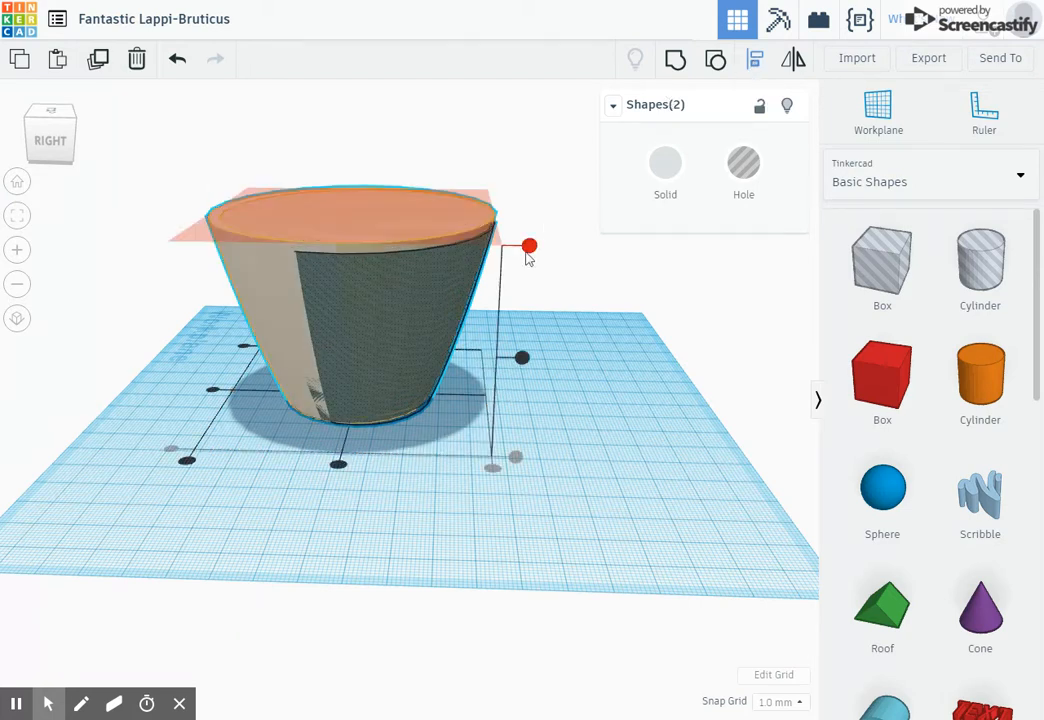
click(530, 248)
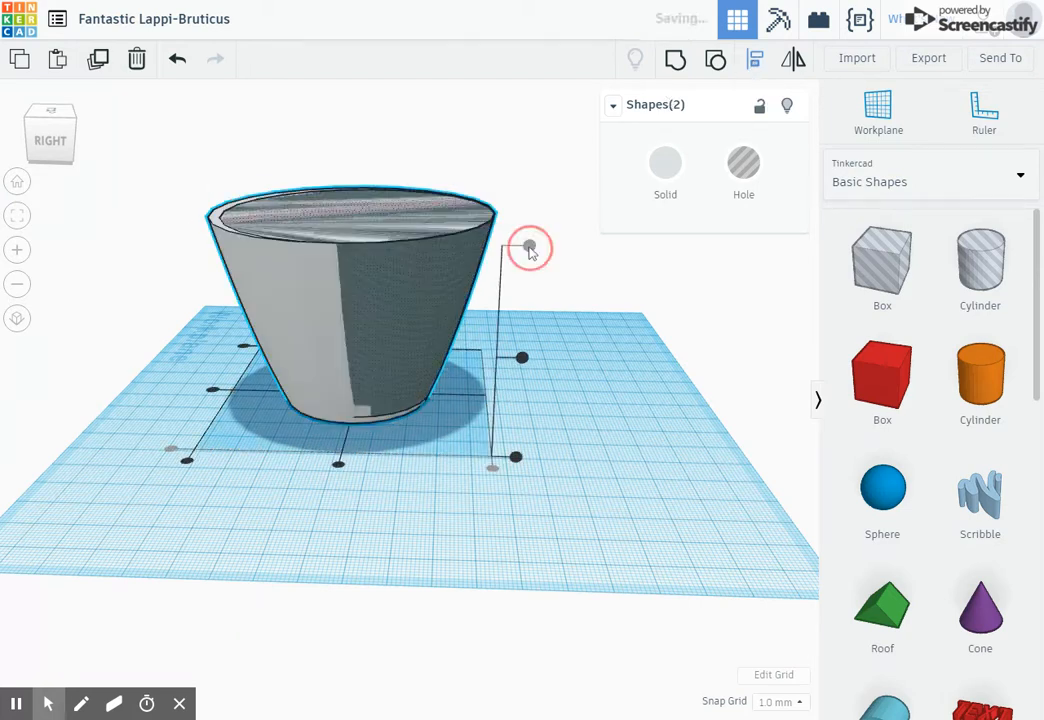
click(339, 465)
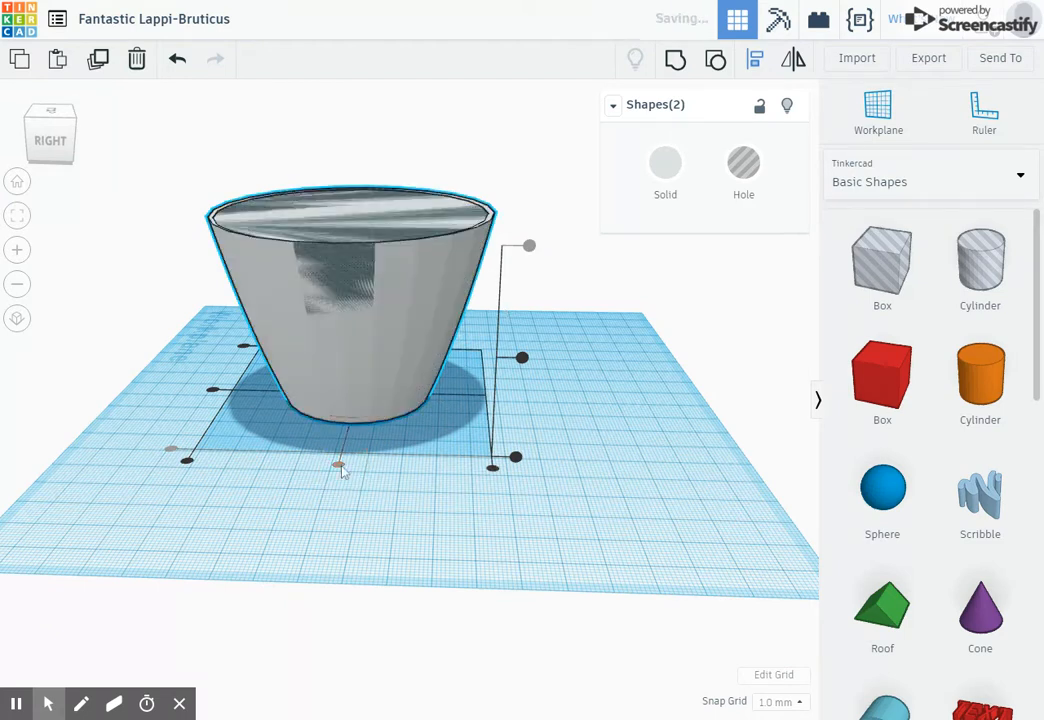
click(213, 392)
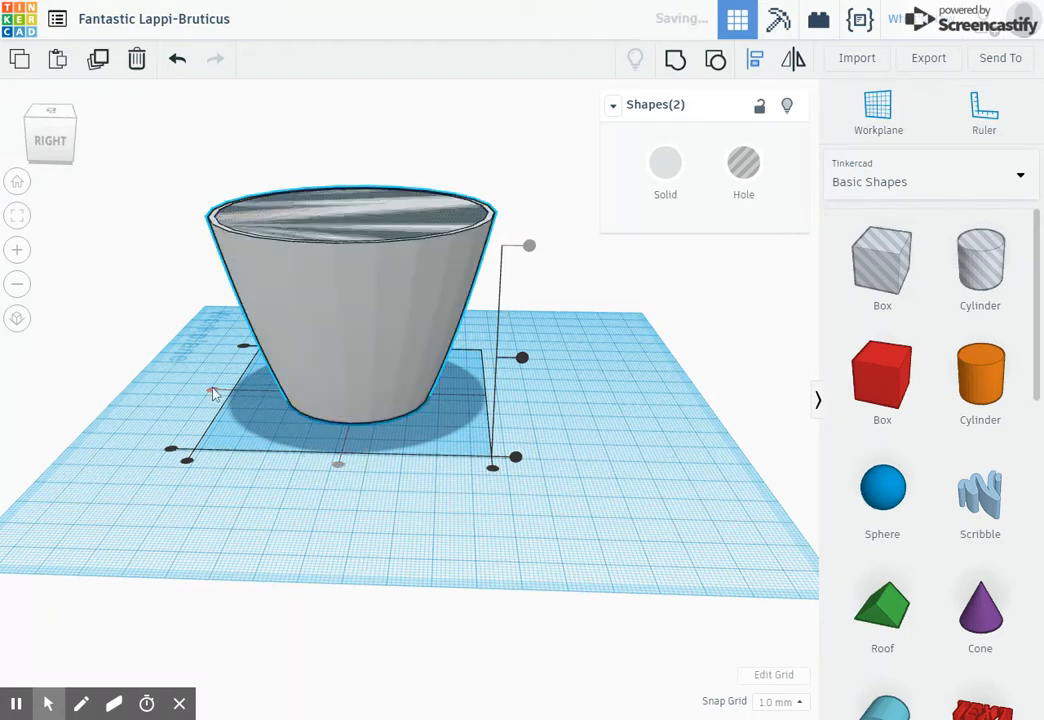
click(638, 383)
right_drag(674, 280, 466, 288)
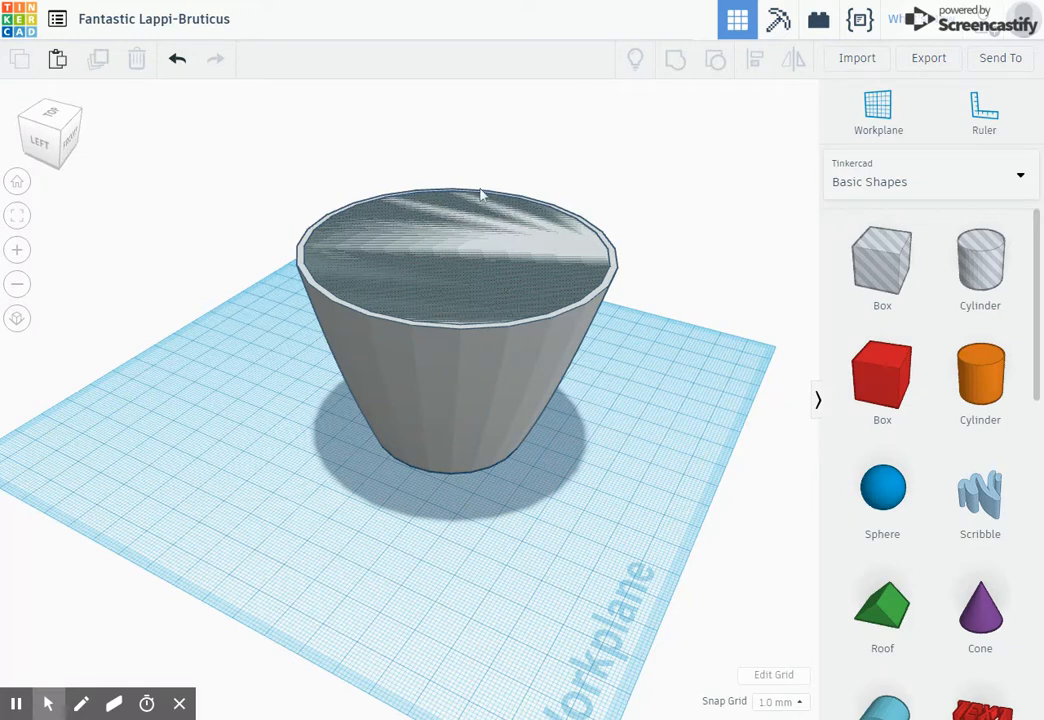
right_drag(380, 295, 360, 425)
scroll(897, 466, down, 5)
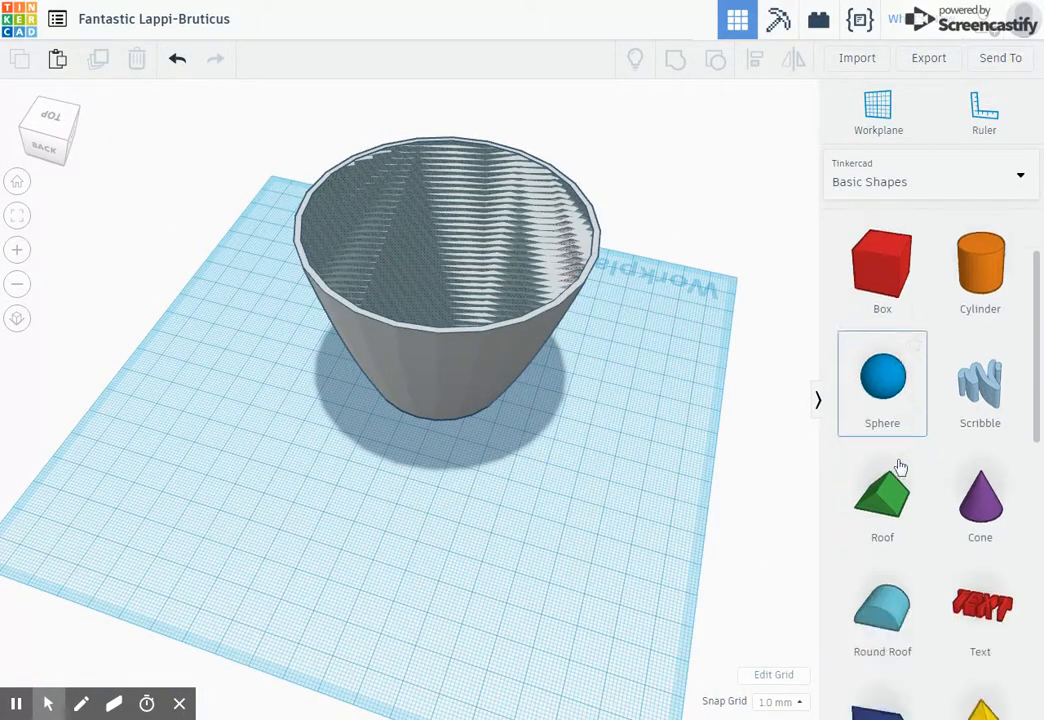
- Add a Tube shape from the basic shapes library onto the workplane beside the cup
scroll(903, 466, down, 3)
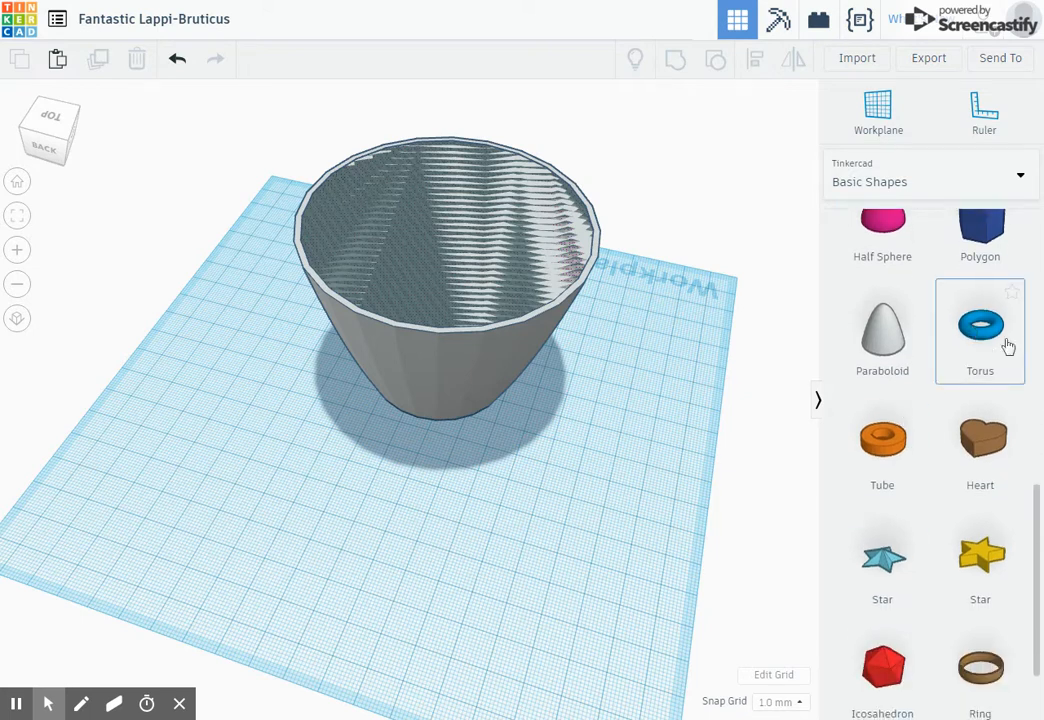
scroll(1008, 340, down, 2)
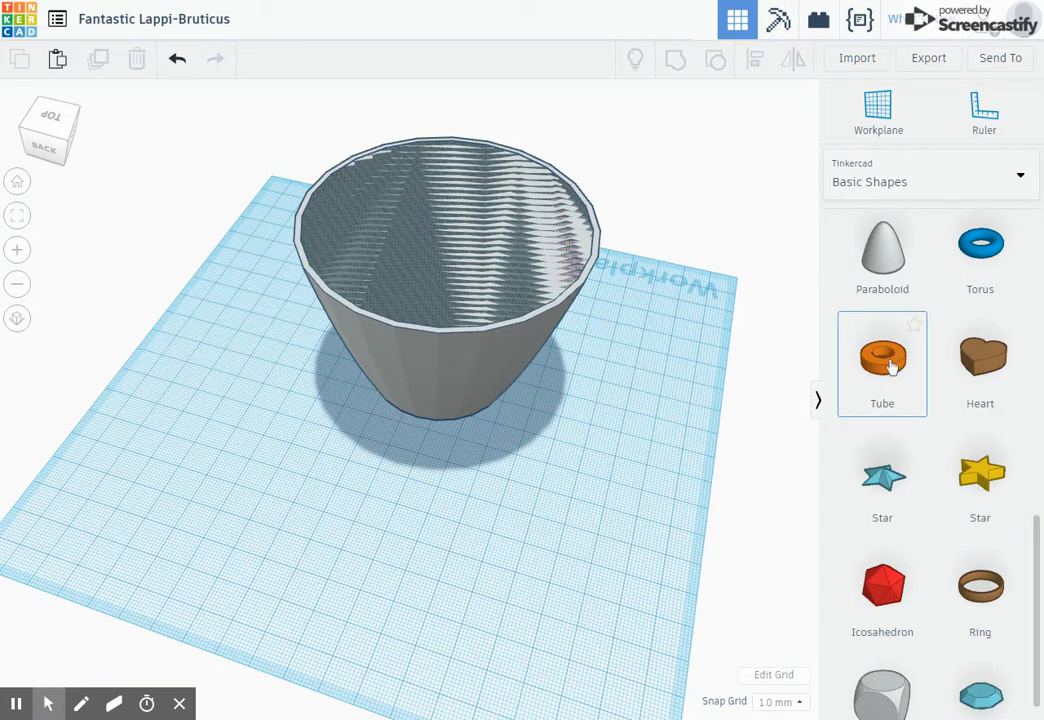
drag(892, 366, 570, 445)
right_drag(616, 456, 499, 549)
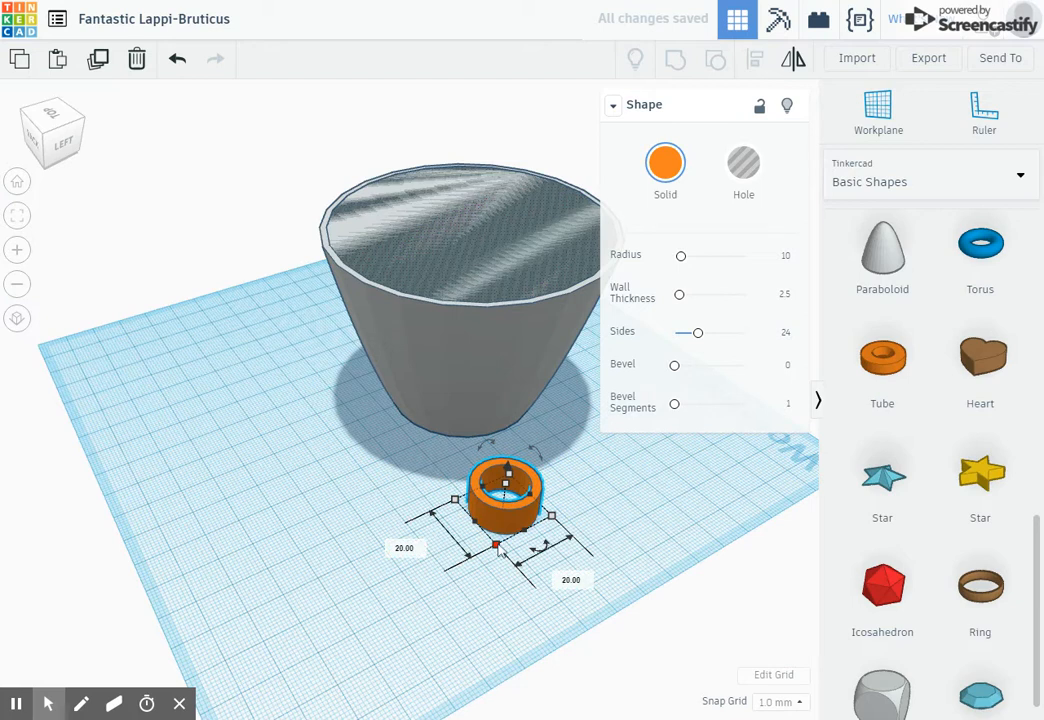
drag(498, 546, 490, 573)
- Rotate the tube 90° so it stands upright on its edge
right_drag(548, 575, 300, 440)
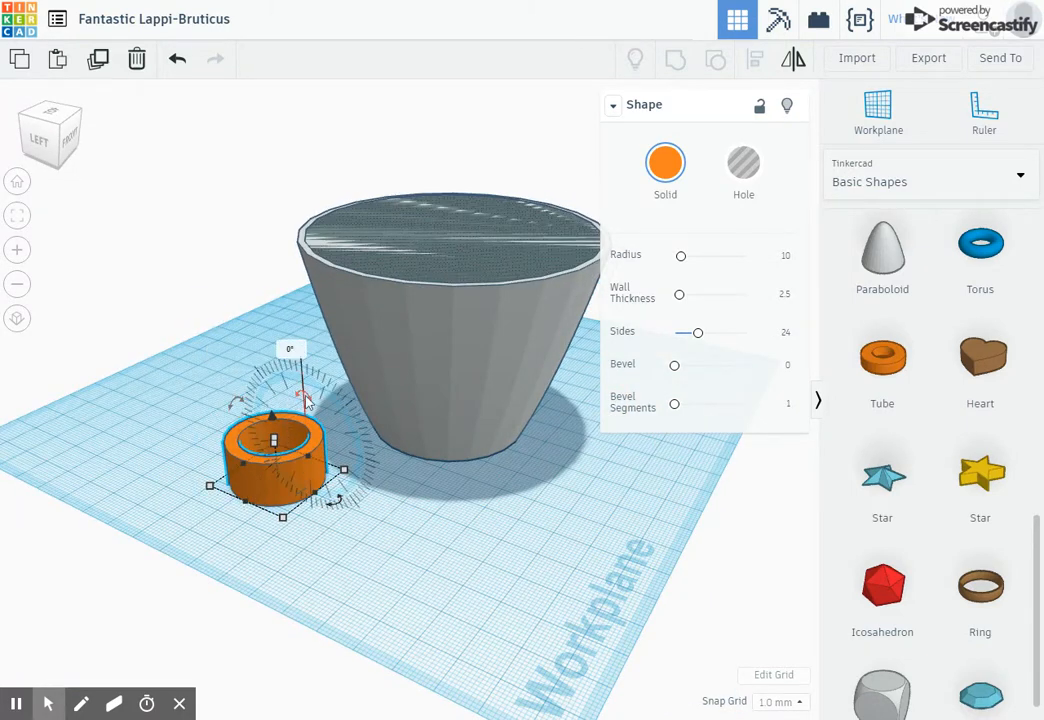
drag(317, 410, 345, 452)
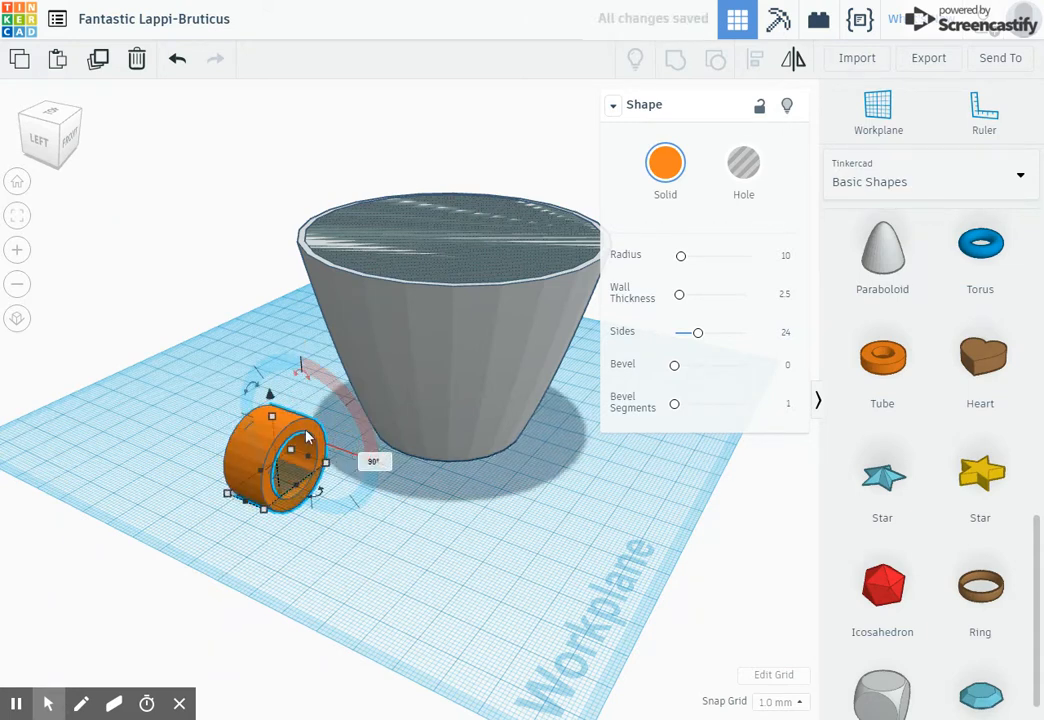
right_drag(296, 445, 372, 474)
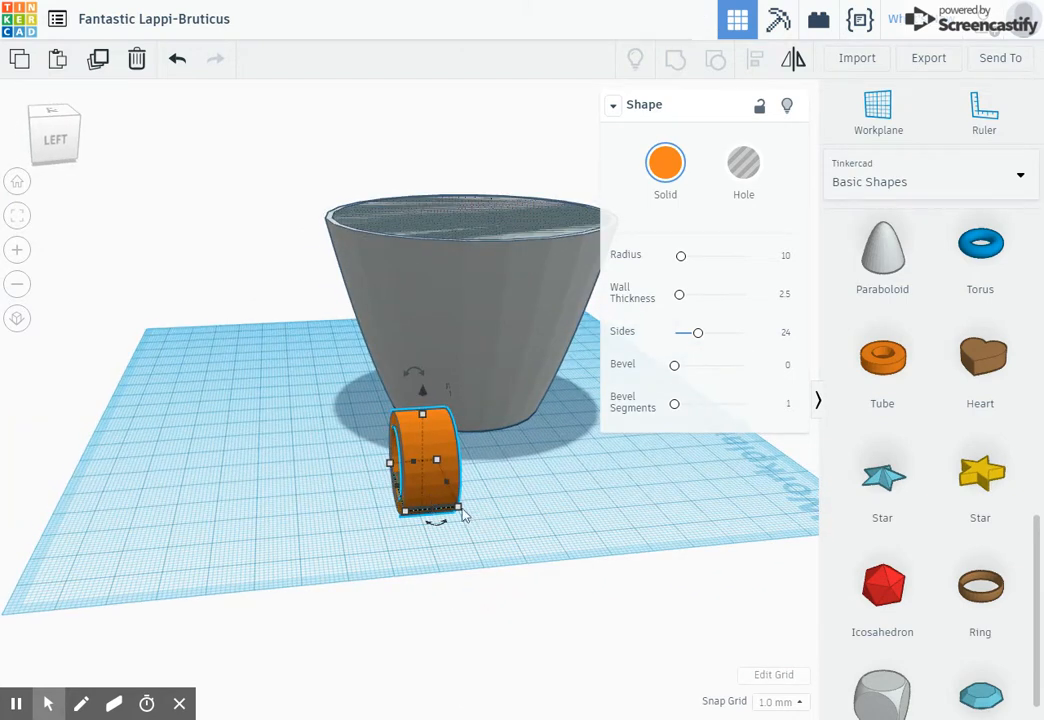
- Narrow the upright tube to about 5.25 mm thick
drag(463, 514, 434, 523)
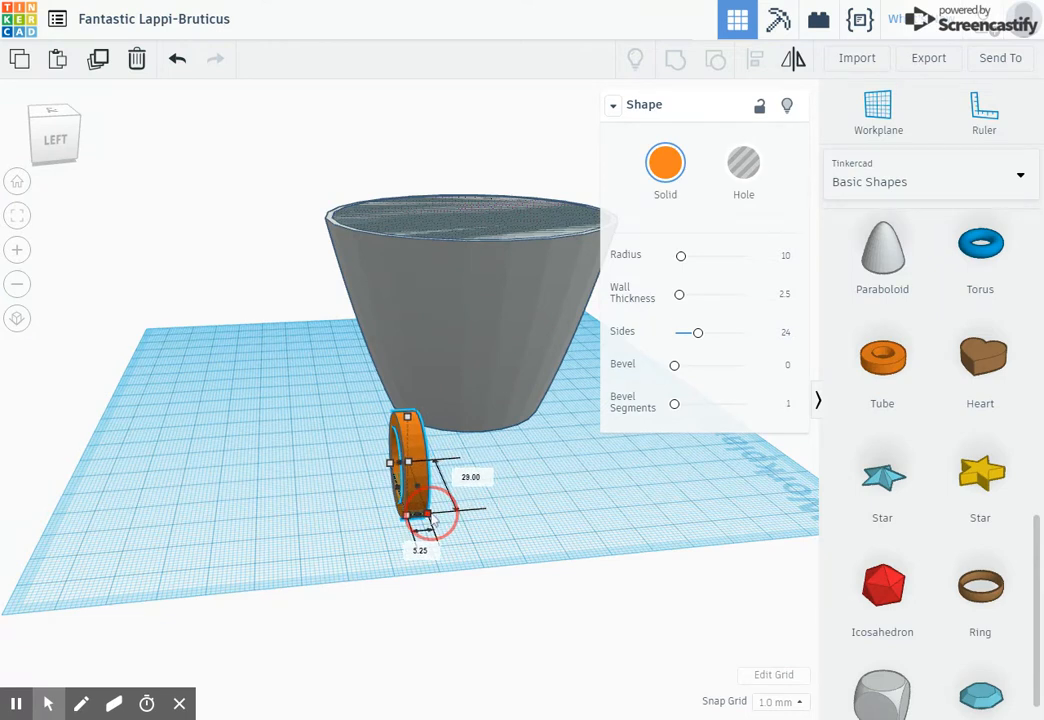
right_drag(434, 525, 441, 487)
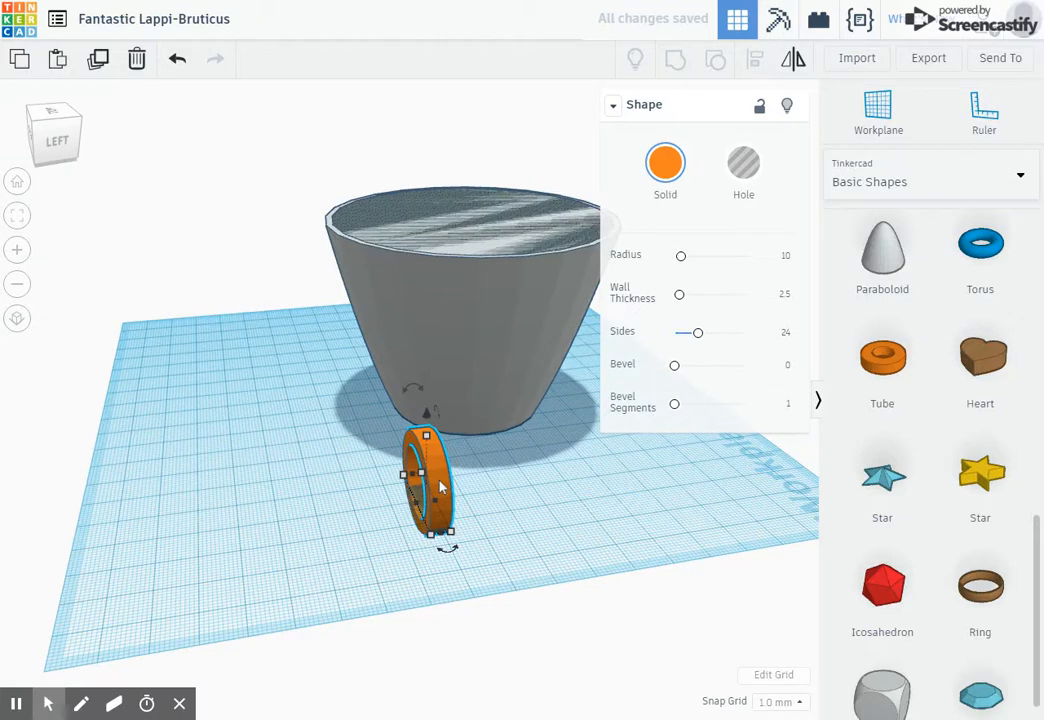
- Move the tube against the side of the cup to serve as a handle
drag(441, 487, 524, 446)
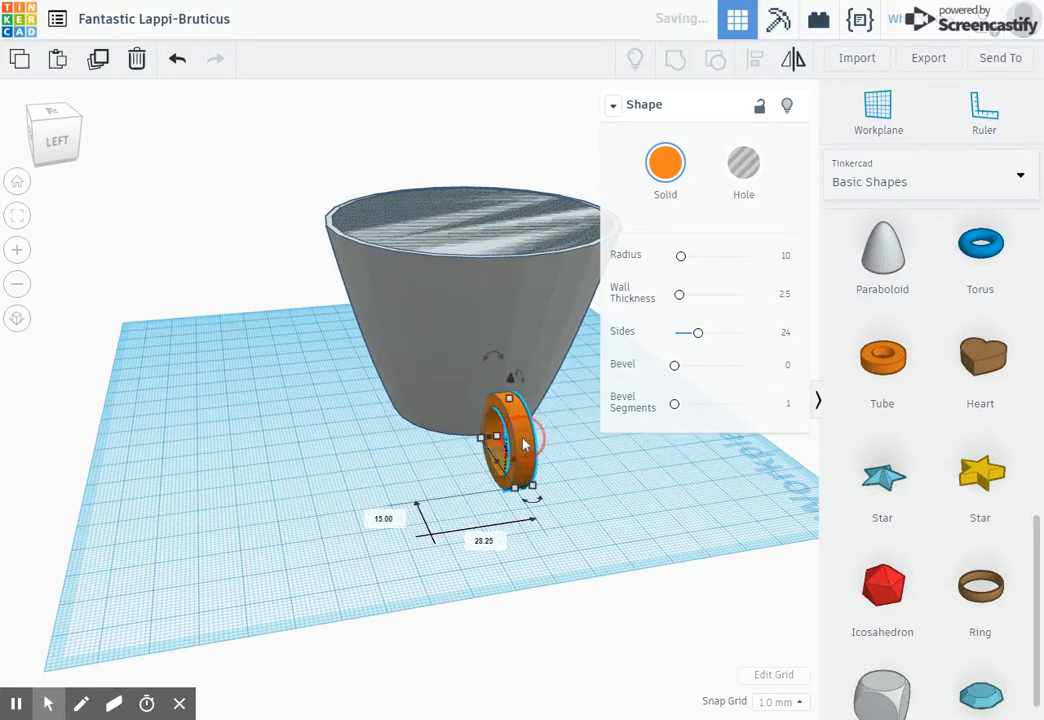
shift+click(447, 309)
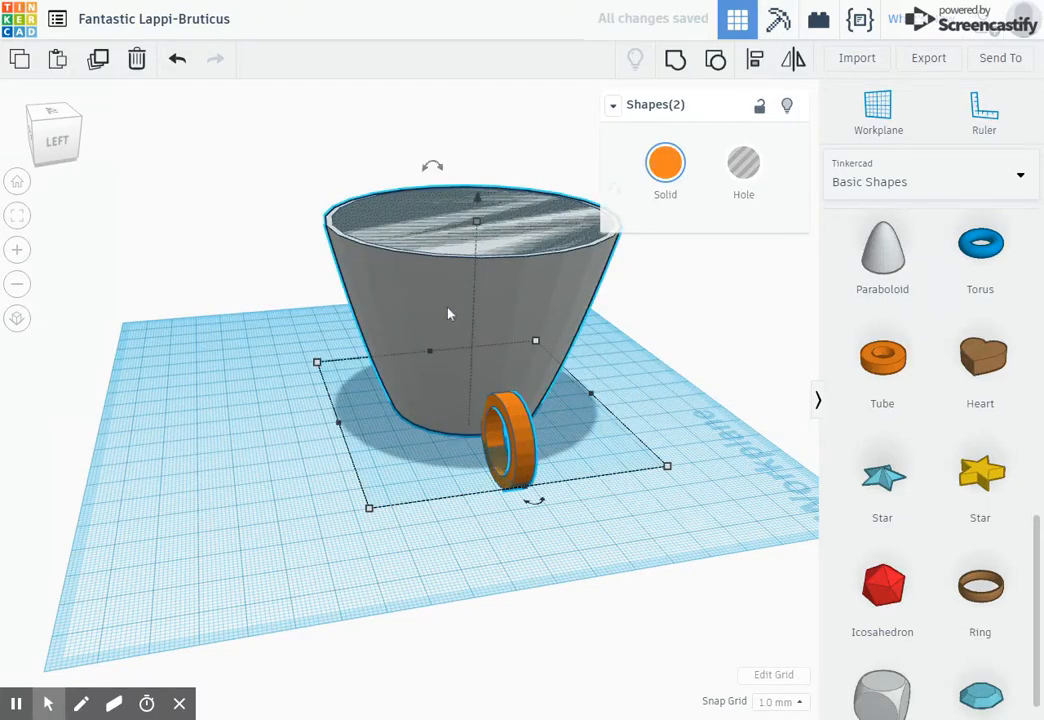
right_drag(387, 426, 403, 434)
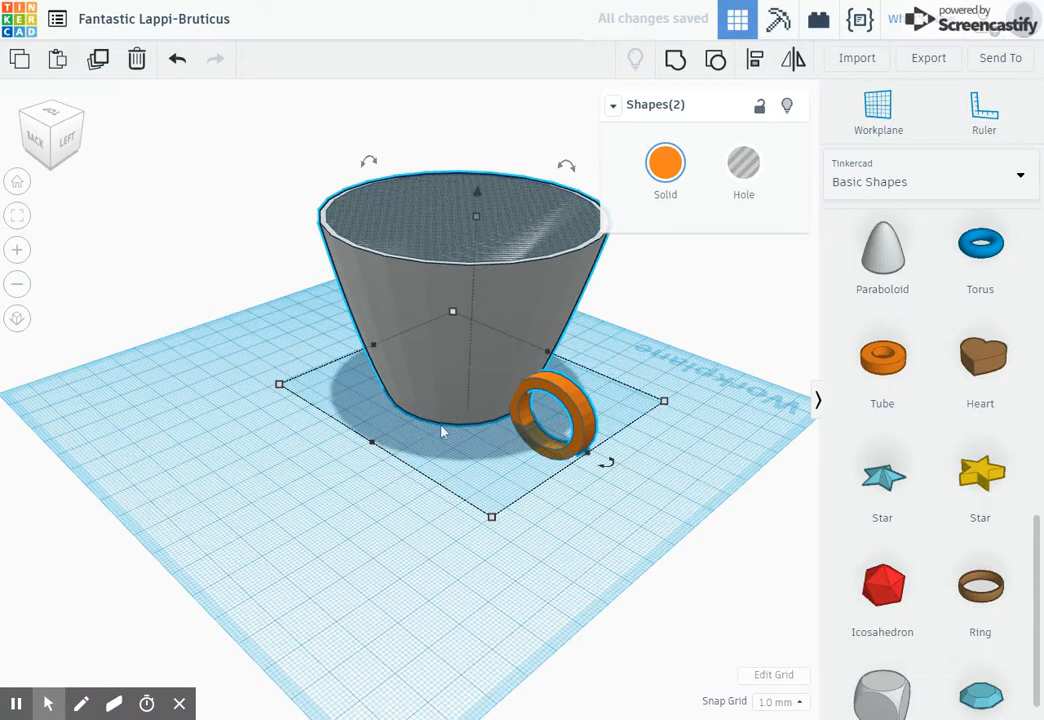
- Select all shapes and align the handle centred with the cup along its side
key(ctrl+a)
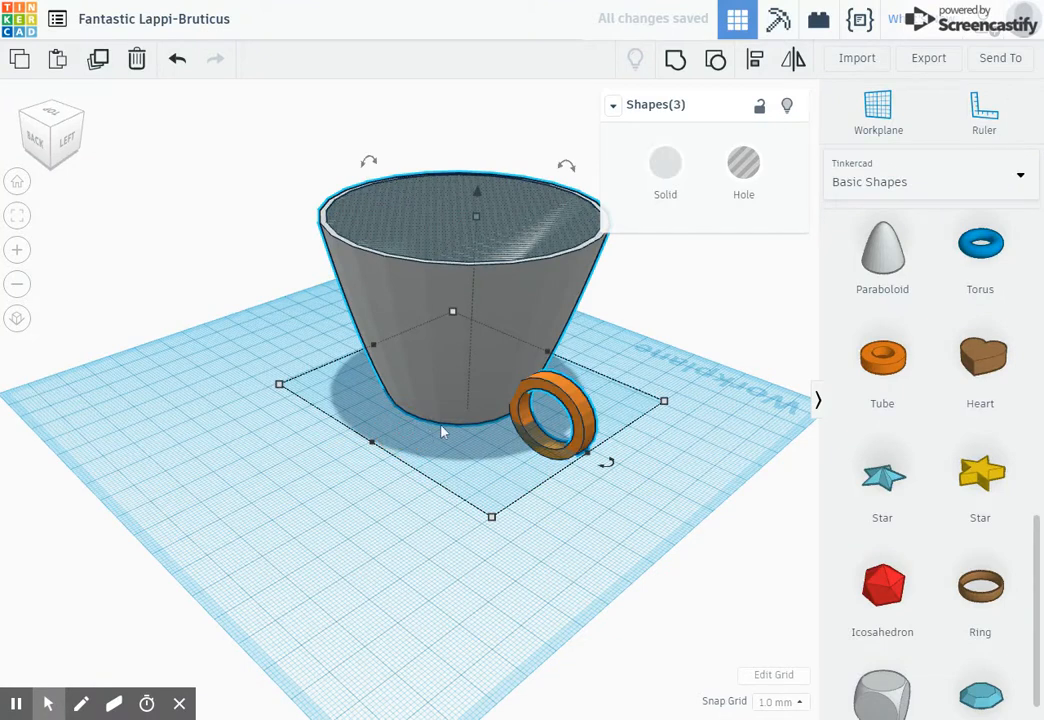
click(754, 62)
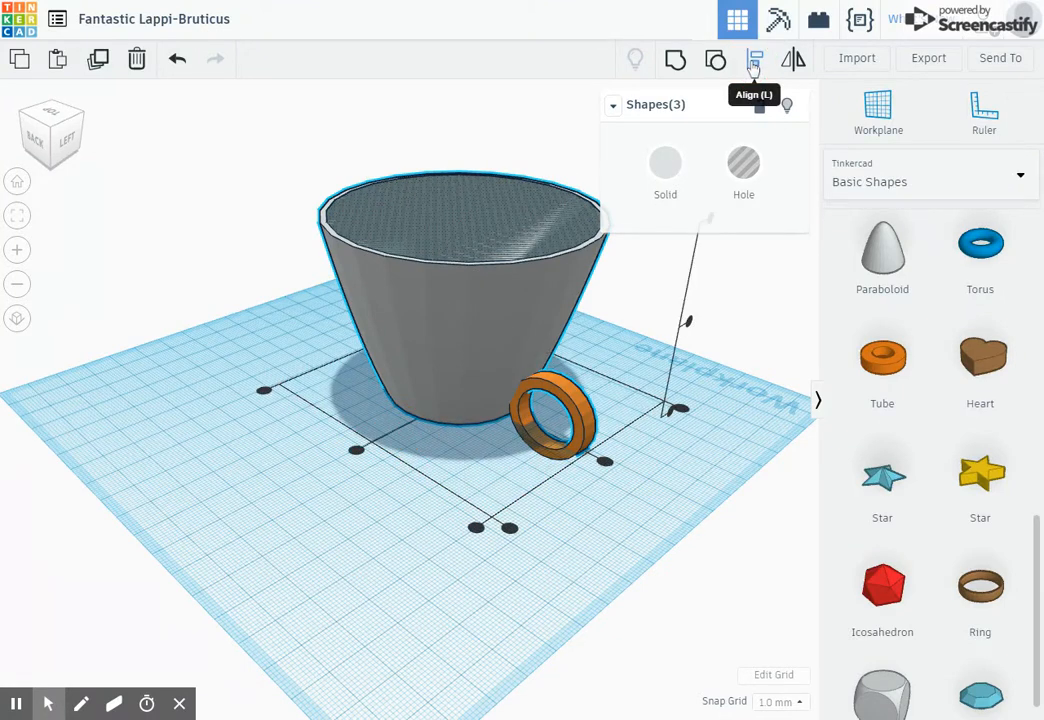
click(605, 462)
right_drag(612, 470, 600, 426)
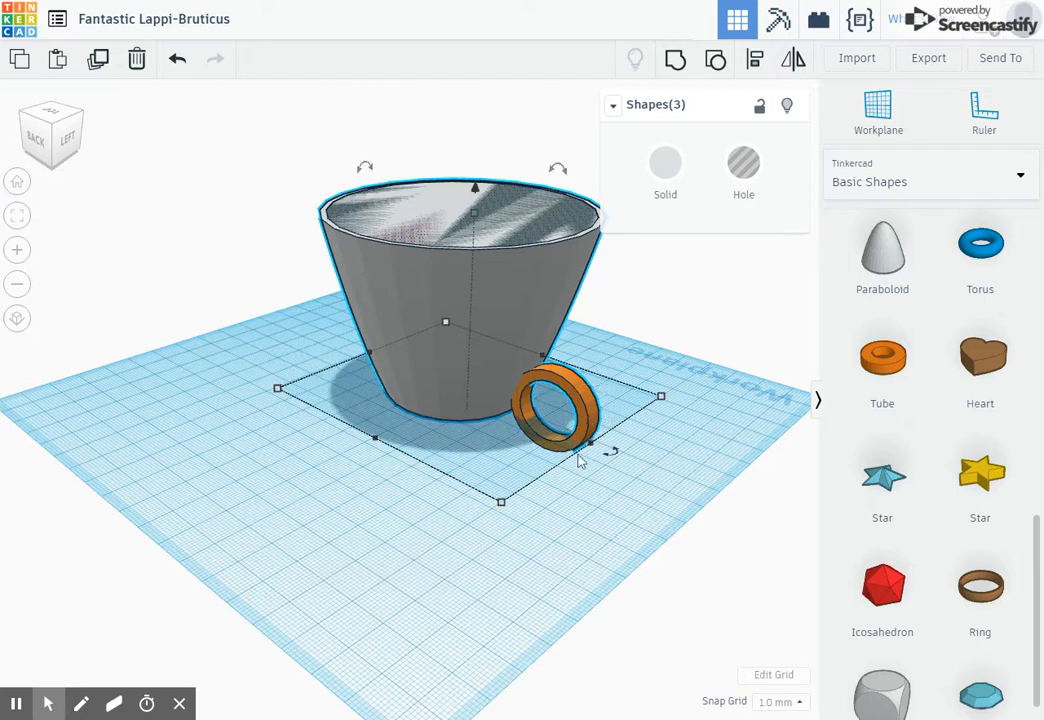
click(601, 525)
- Raise the handle up the side of the cup
click(590, 420)
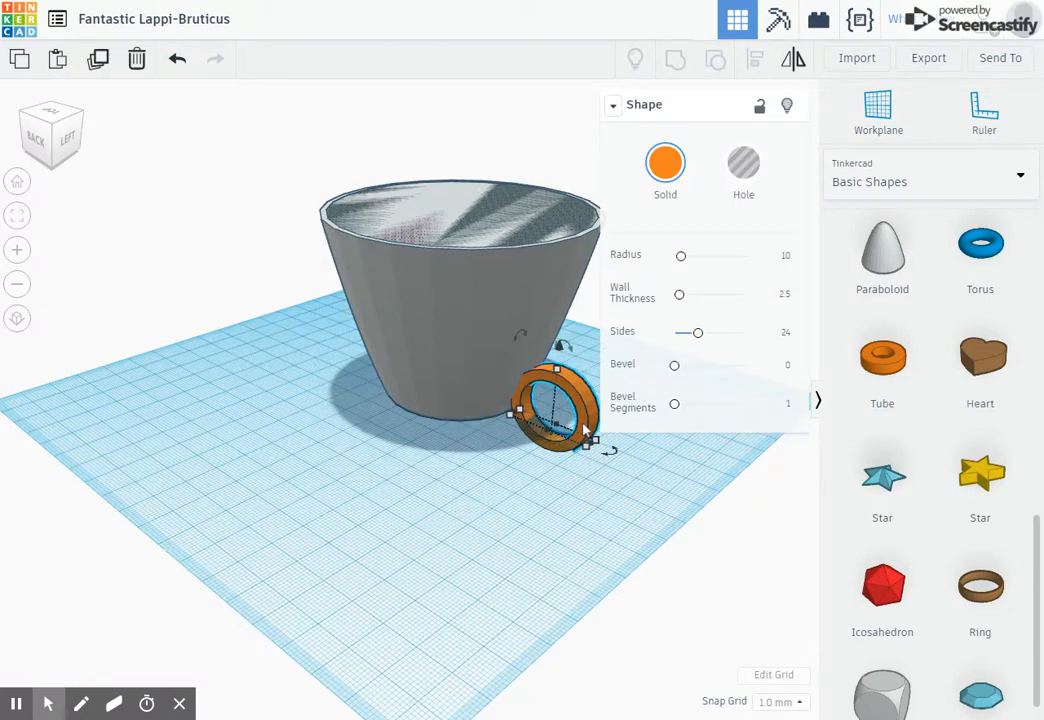
drag(561, 346, 562, 351)
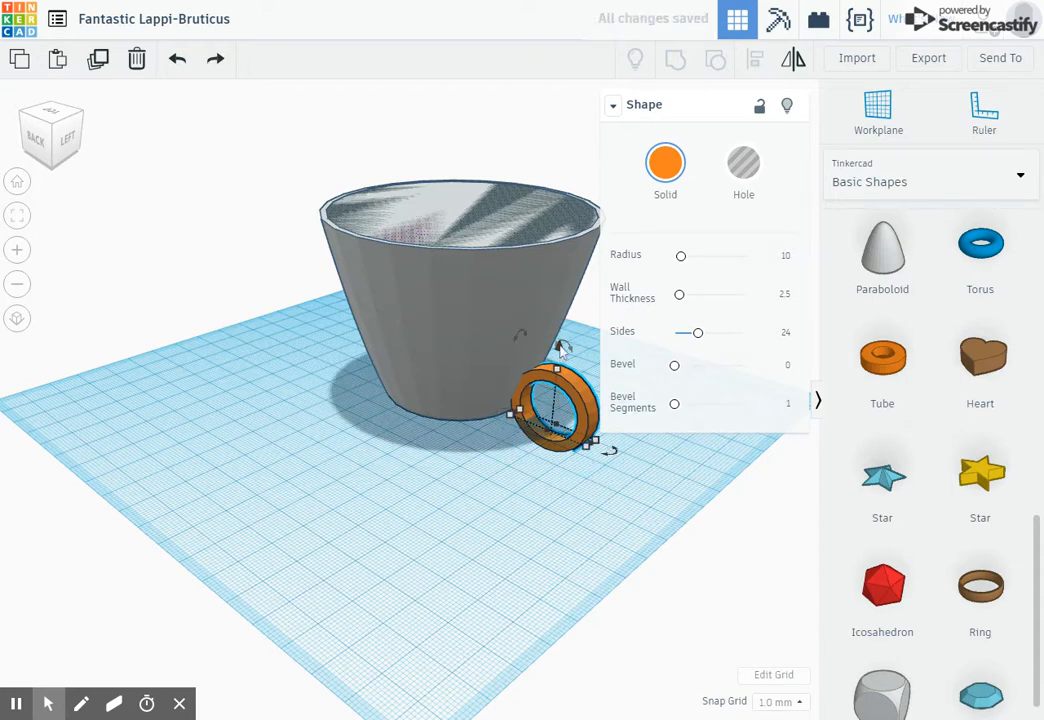
drag(561, 348, 577, 265)
right_drag(436, 415, 75, 487)
- Select everything and group the cup, hole and handle into one shape
key(ctrl+a)
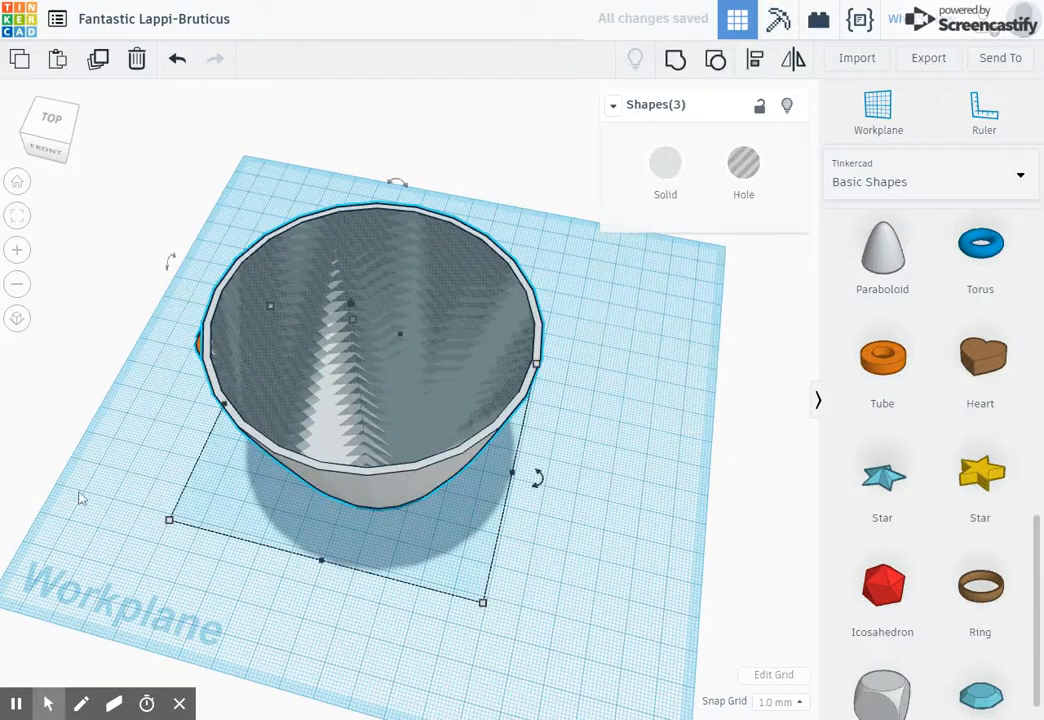
click(676, 62)
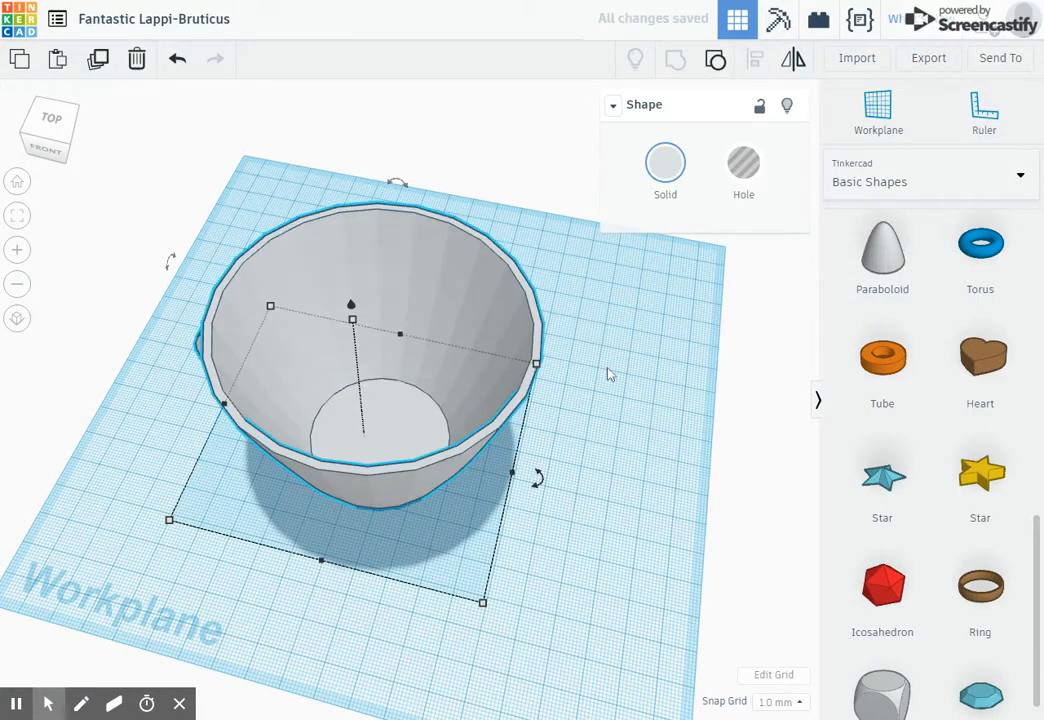
right_drag(608, 373, 672, 180)
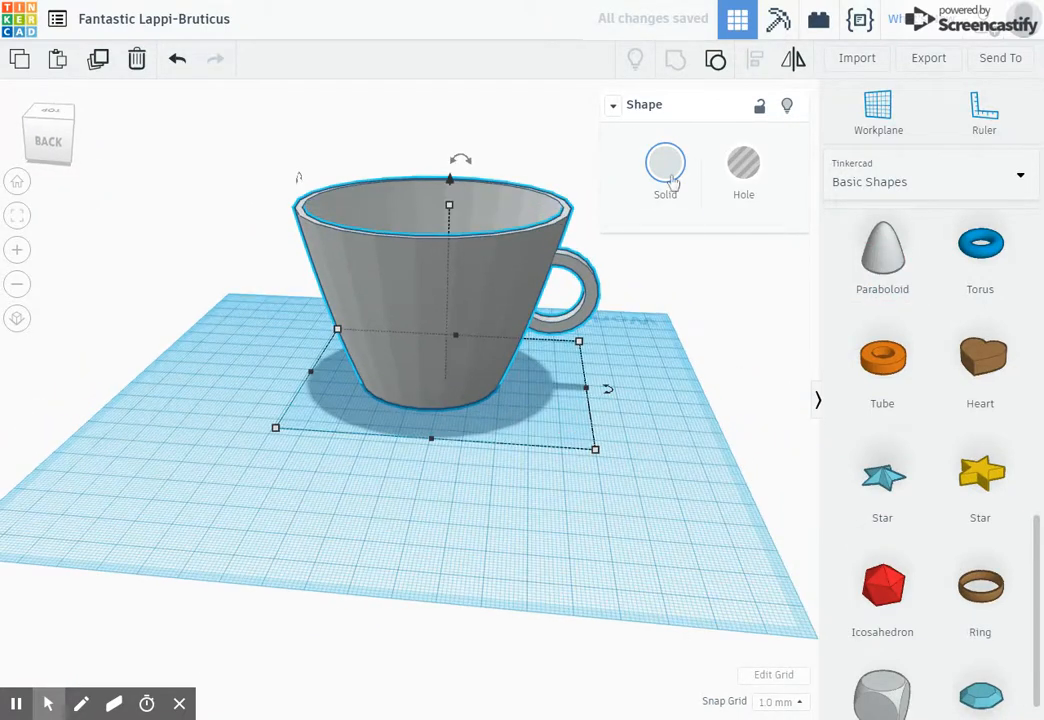
- Colour the grouped cup light peach
click(673, 181)
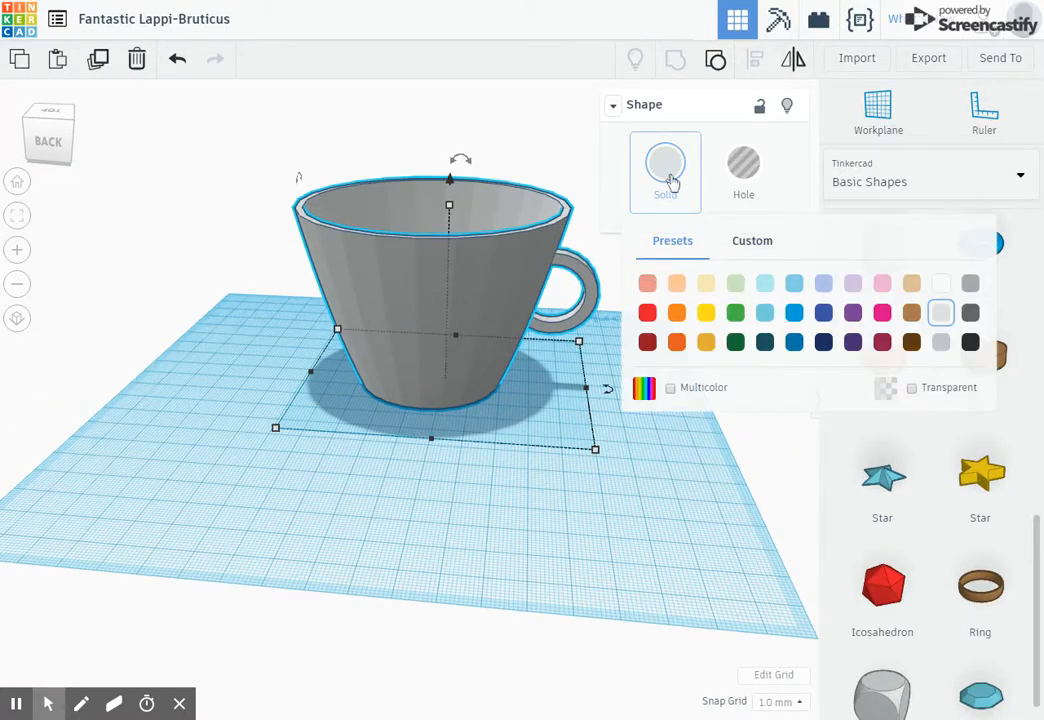
click(677, 284)
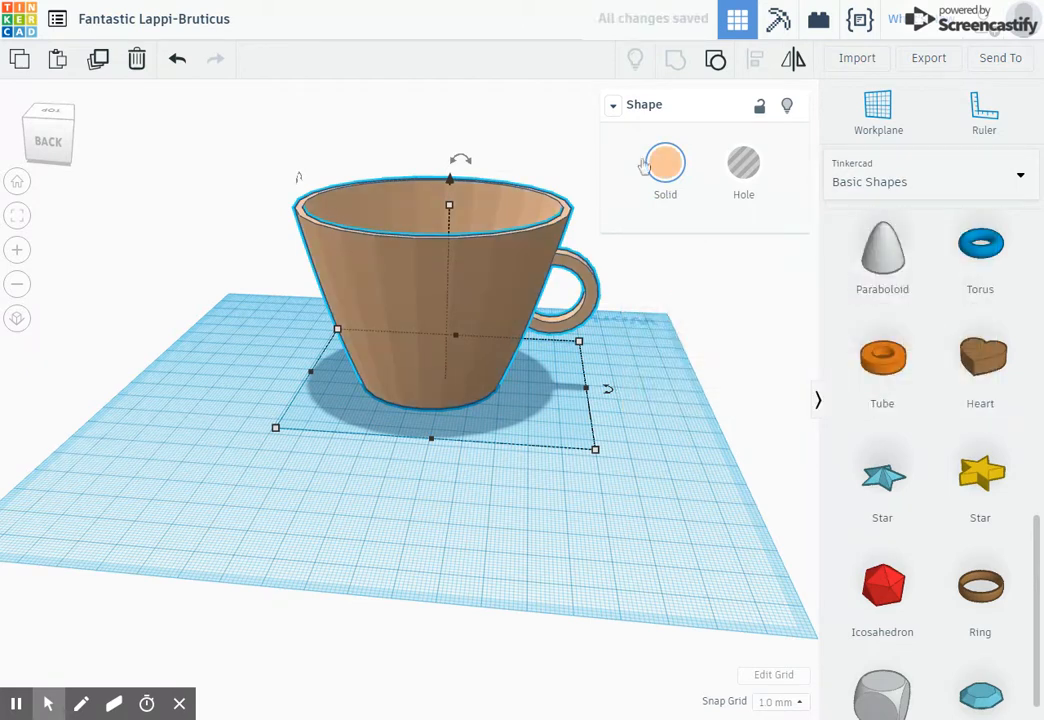
click(723, 338)
right_drag(723, 338, 398, 280)
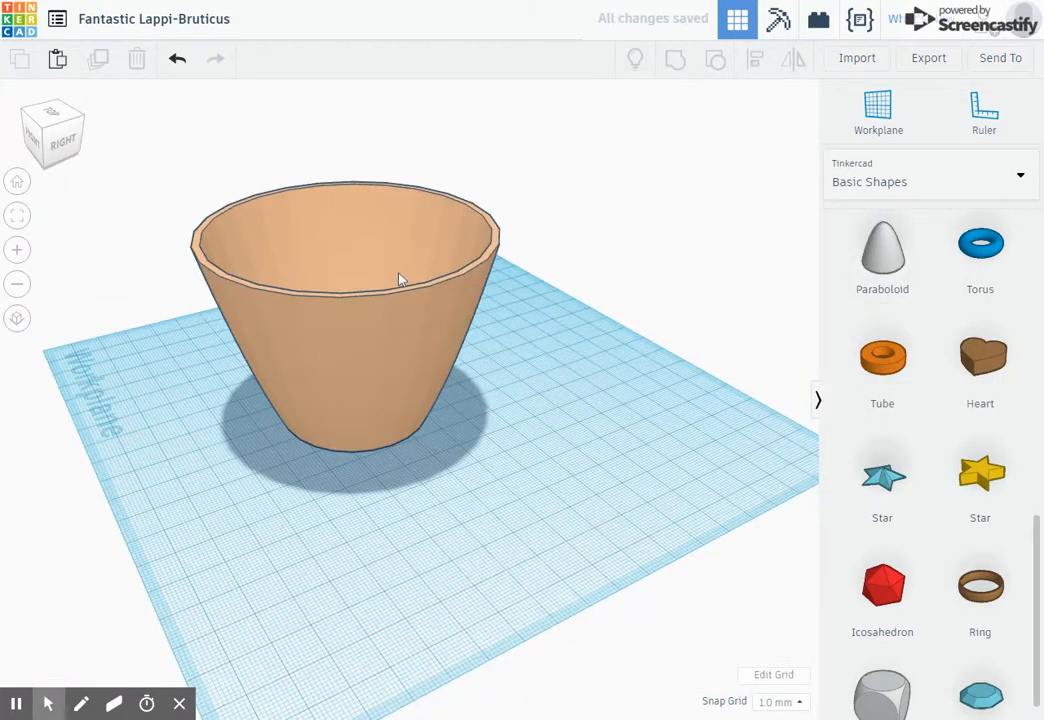
- Ungroup the cup and regroup all its parts
click(398, 280)
click(716, 62)
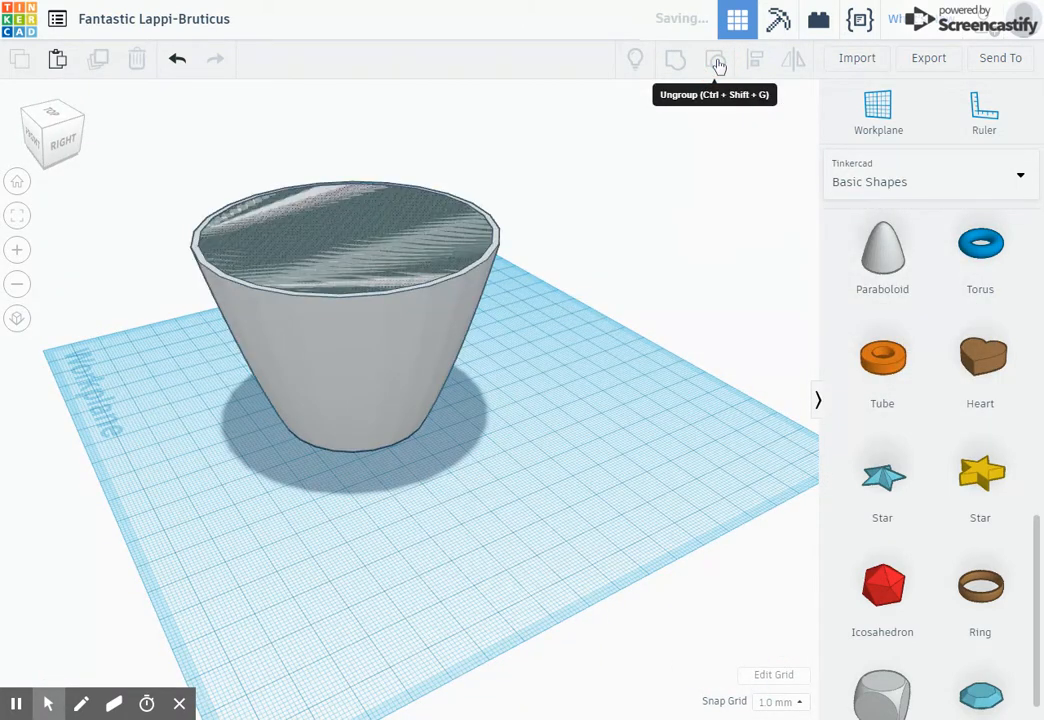
key(ctrl+a)
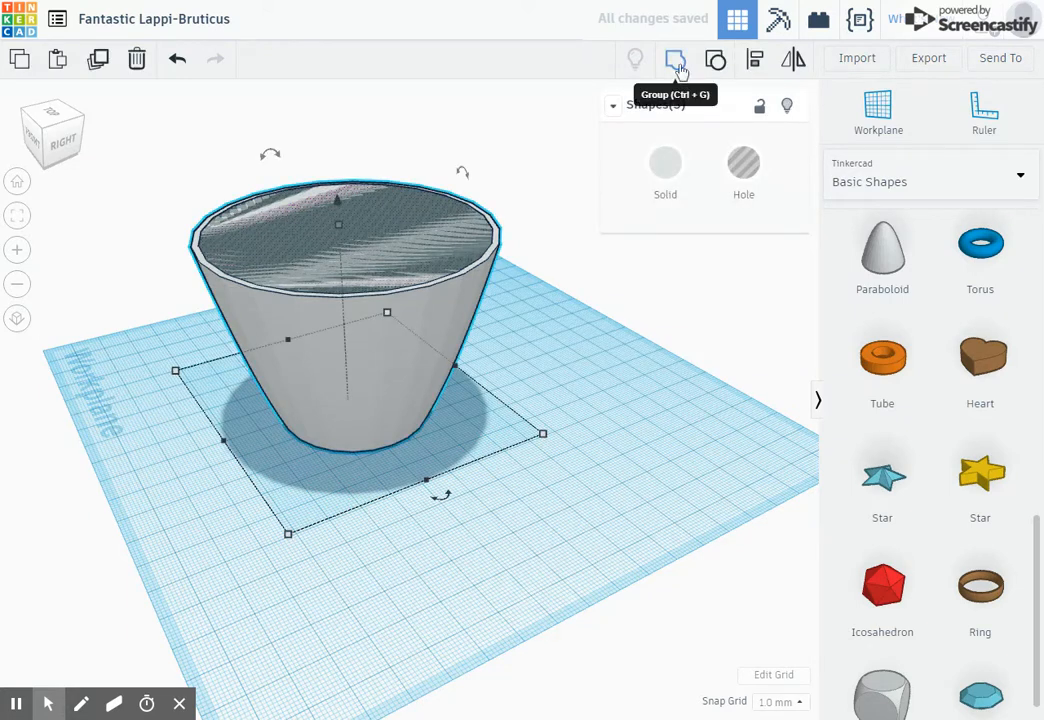
click(679, 66)
- Colour the grouped cup light blue
click(668, 163)
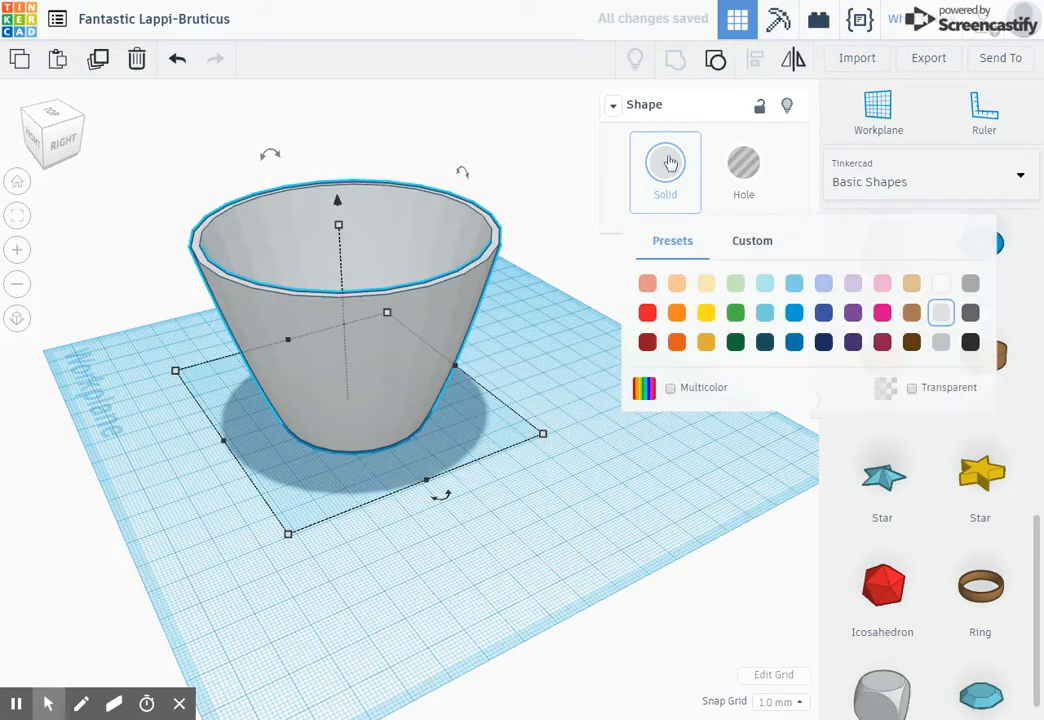
click(765, 288)
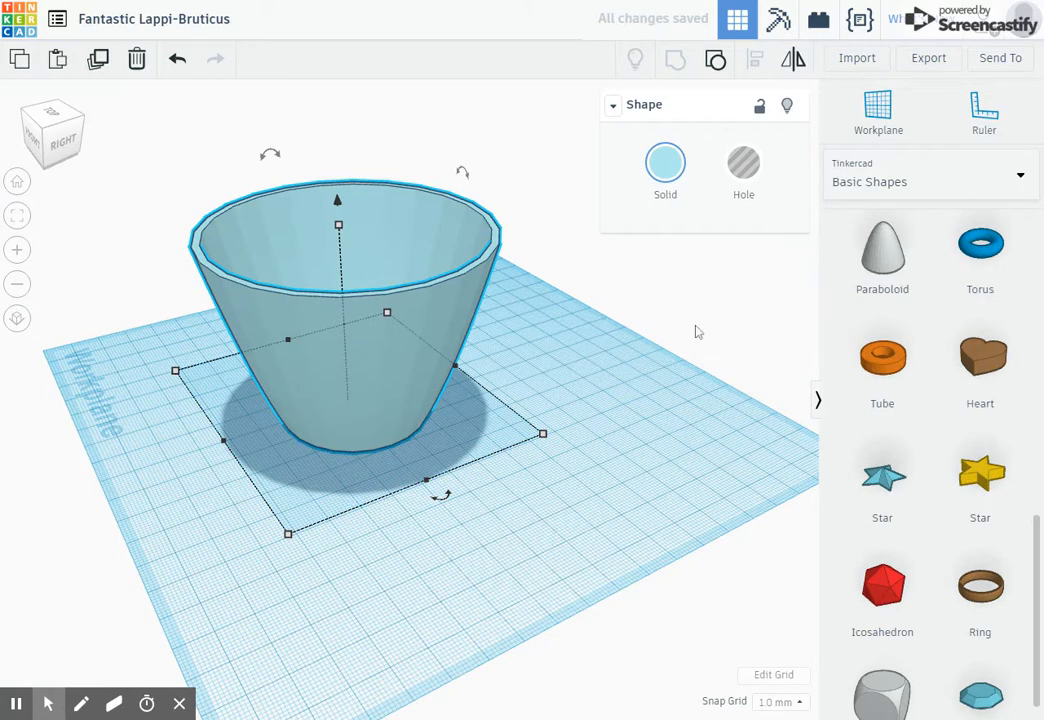
- Open Send To and download a picture of the design
click(610, 345)
right_drag(238, 152, 14, 256)
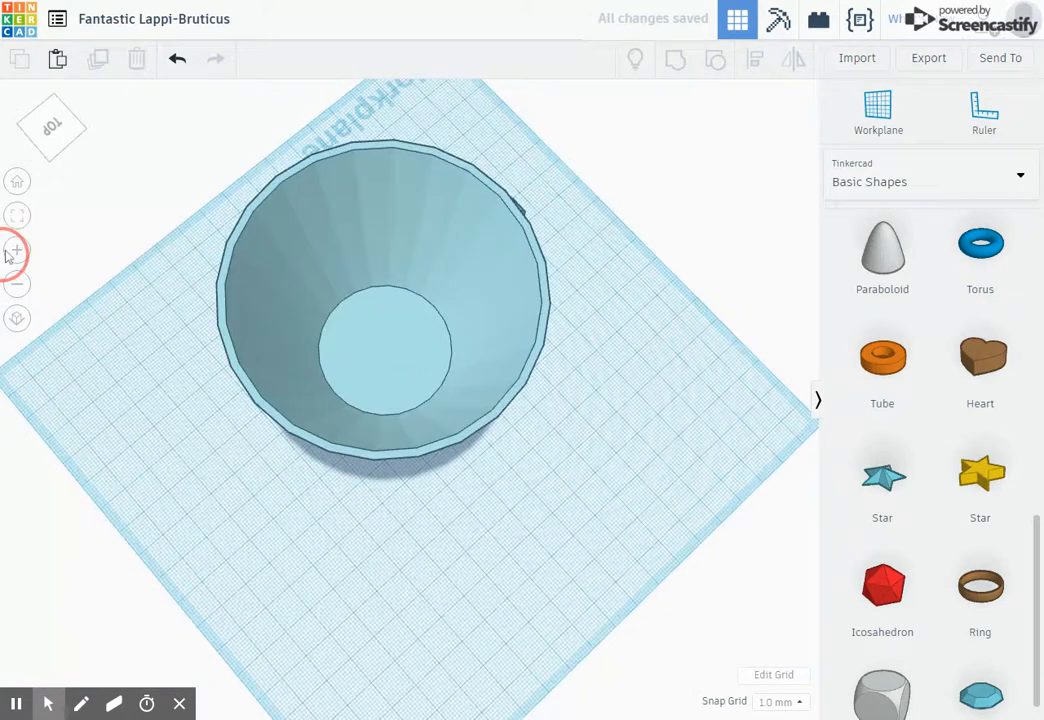
right_drag(648, 320, 598, 195)
click(987, 60)
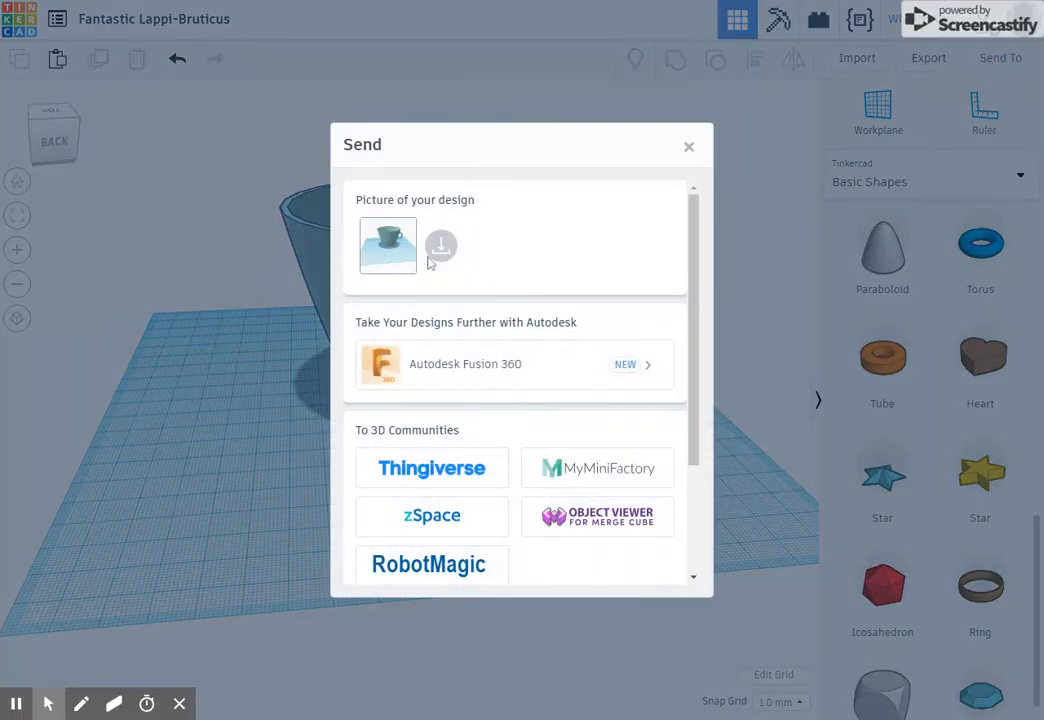
click(438, 248)
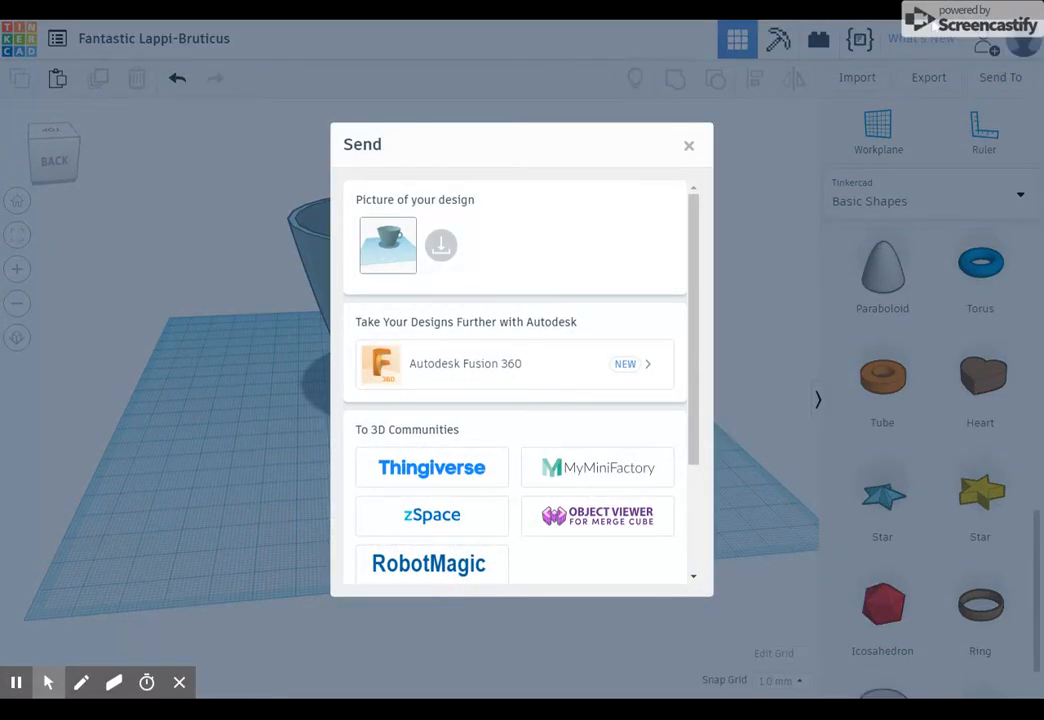